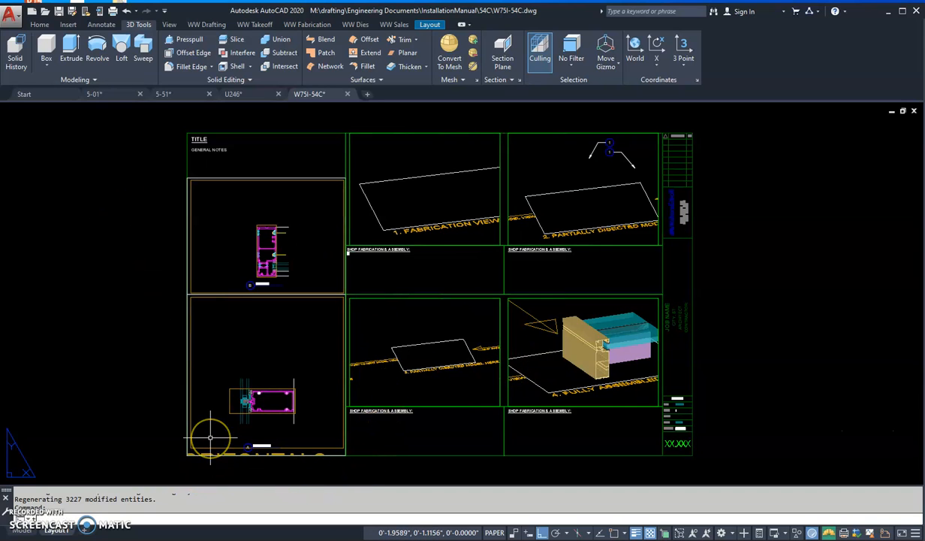
Switch to model space and examine the fully assembled model, its label and the offset arrow to the next model view.
{"action": "key", "text": "ctrl+Page_Up"}
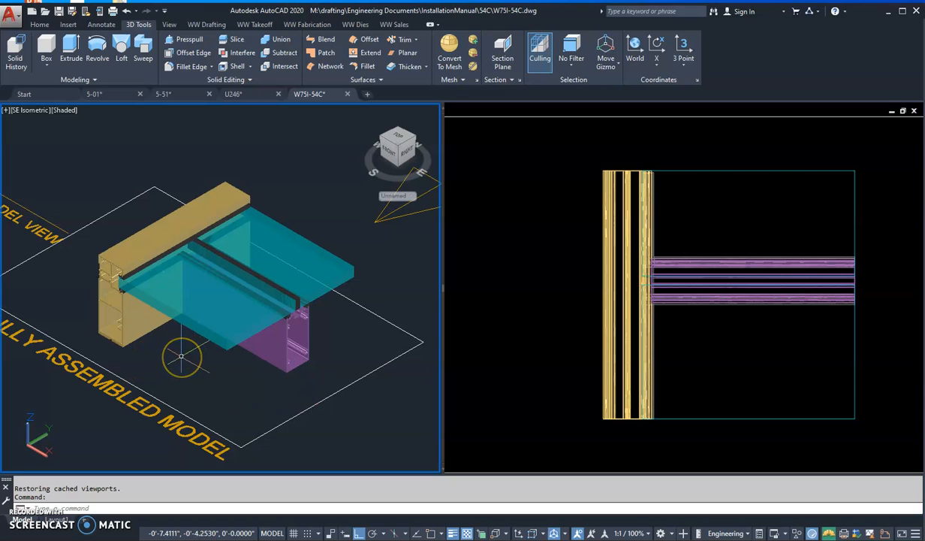
{"action": "scroll", "coordinate": [188, 369], "scroll_direction": "down", "scroll_amount": 5}
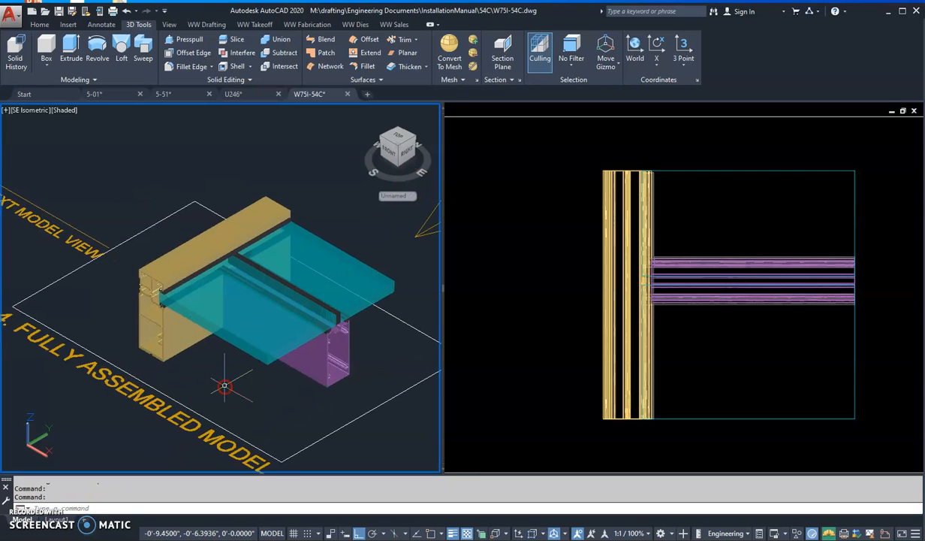
{"action": "middle_click_drag", "start_coordinate": [157, 319], "coordinate": [172, 308]}
{"action": "scroll", "coordinate": [172, 307], "scroll_direction": "up", "scroll_amount": 2}
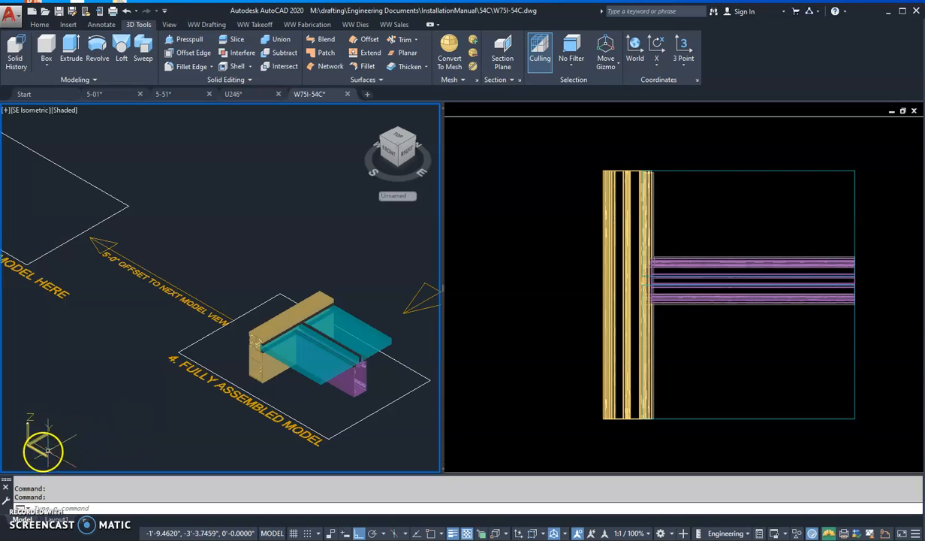
{"action": "scroll", "coordinate": [48, 443], "scroll_direction": "up", "scroll_amount": 2}
{"action": "scroll", "coordinate": [46, 445], "scroll_direction": "up", "scroll_amount": 2}
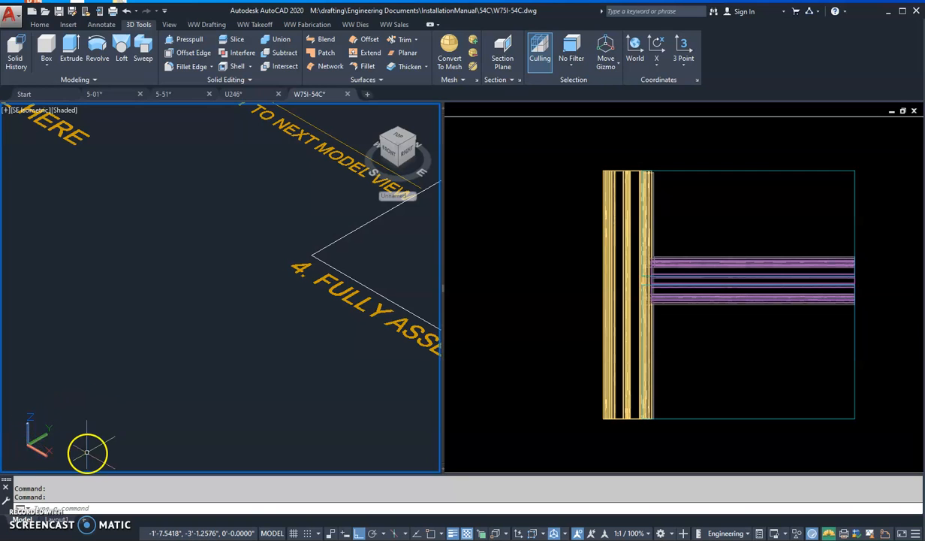
{"action": "scroll", "coordinate": [174, 379], "scroll_direction": "down", "scroll_amount": 3}
{"action": "scroll", "coordinate": [173, 314], "scroll_direction": "up", "scroll_amount": 1}
{"action": "scroll", "coordinate": [141, 200], "scroll_direction": "up", "scroll_amount": 2}
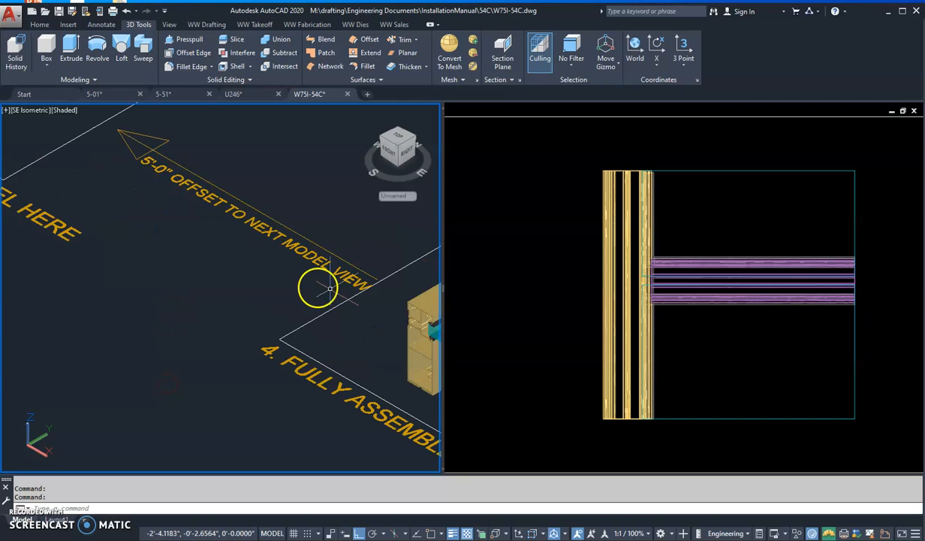
{"action": "scroll", "coordinate": [331, 289], "scroll_direction": "down", "scroll_amount": 2}
{"action": "middle_click_drag", "start_coordinate": [332, 289], "coordinate": [120, 231]}
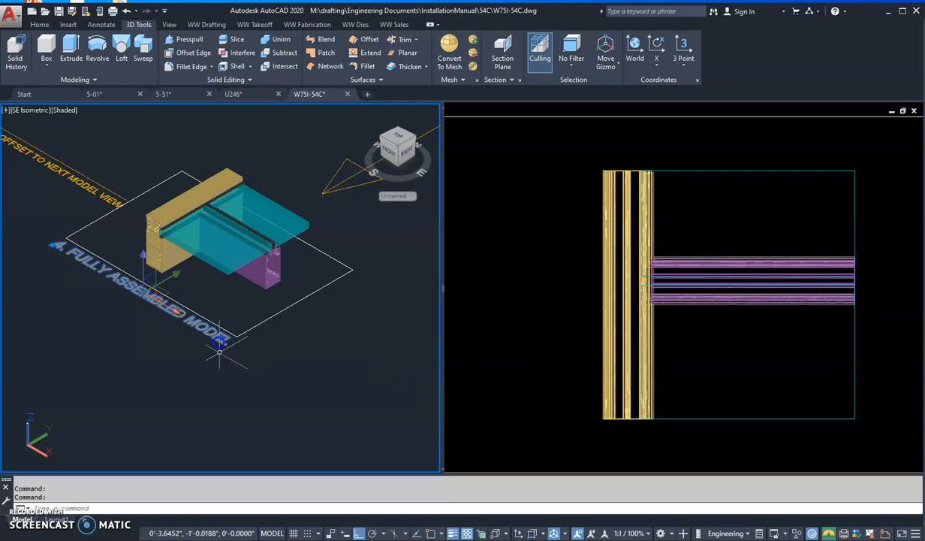
{"action": "key", "text": "Escape"}
{"action": "key", "text": "Escape"}
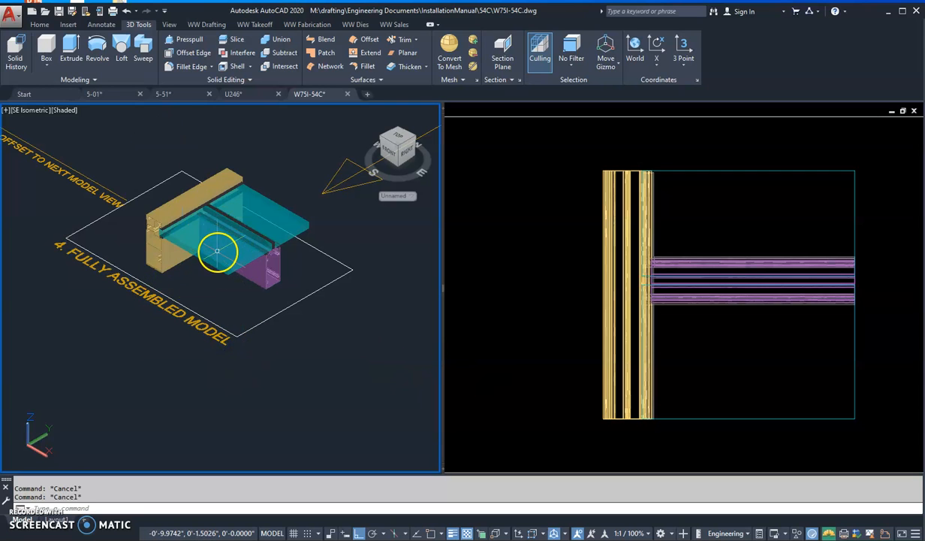
In the top view, copy the fully assembled model 5' to the left into the frame for partially disected model 3.
{"action": "left_click", "coordinate": [506, 345]}
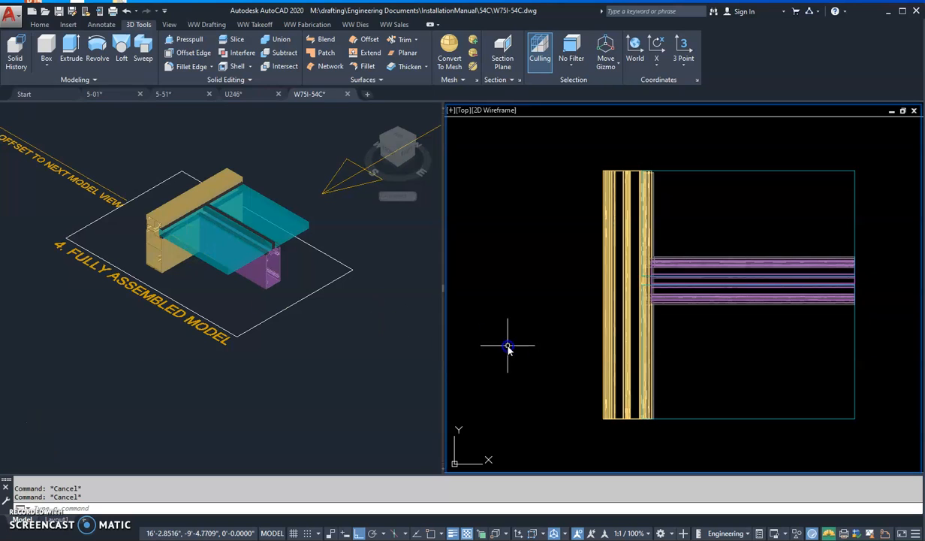
{"action": "scroll", "coordinate": [537, 338], "scroll_direction": "down", "scroll_amount": 4}
{"action": "middle_click_drag", "start_coordinate": [536, 338], "coordinate": [713, 293]}
{"action": "type", "text": "co"}
{"action": "key", "text": "Return"}
{"action": "left_click", "coordinate": [661, 226]}
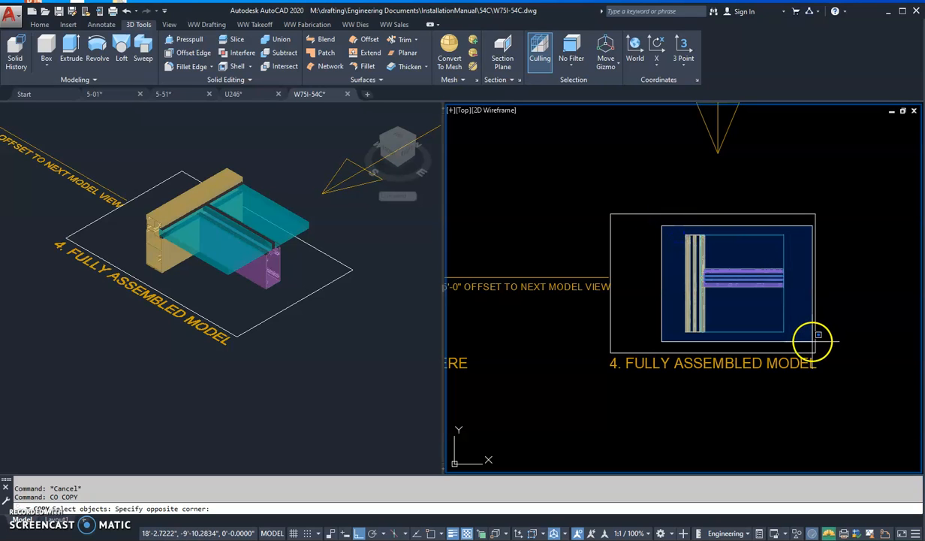
{"action": "left_click", "coordinate": [800, 341]}
{"action": "key", "text": "Return"}
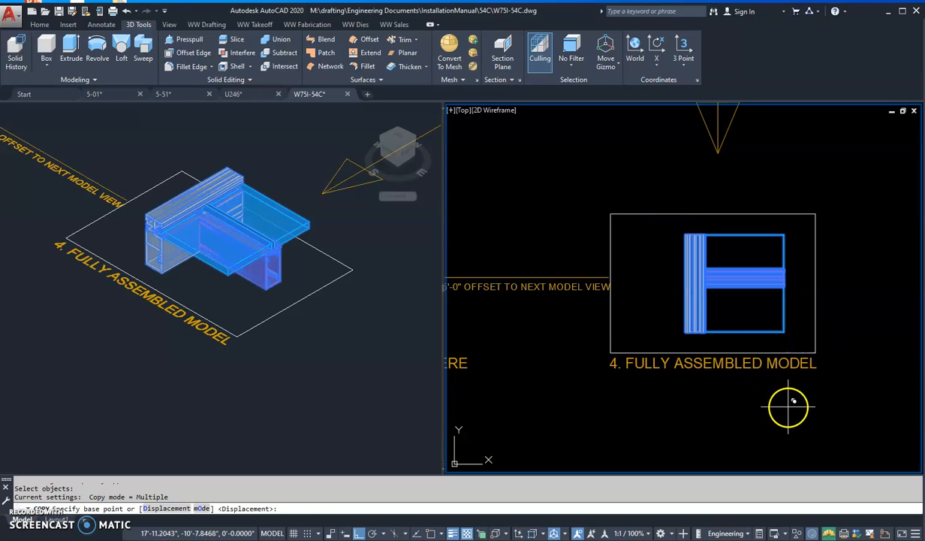
{"action": "left_click", "coordinate": [789, 406]}
{"action": "middle_click_drag", "start_coordinate": [640, 436], "coordinate": [790, 422]}
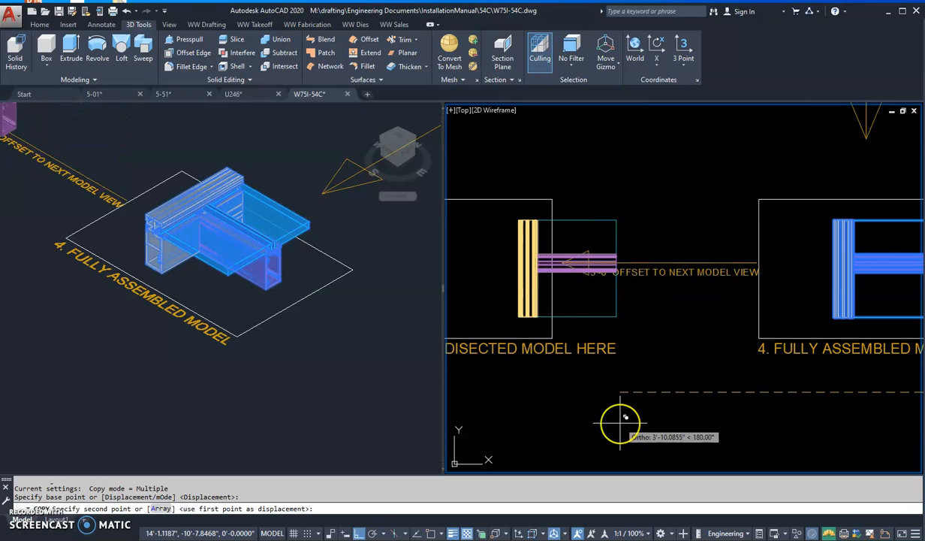
{"action": "type", "text": "5'"}
{"action": "key", "text": "Return"}
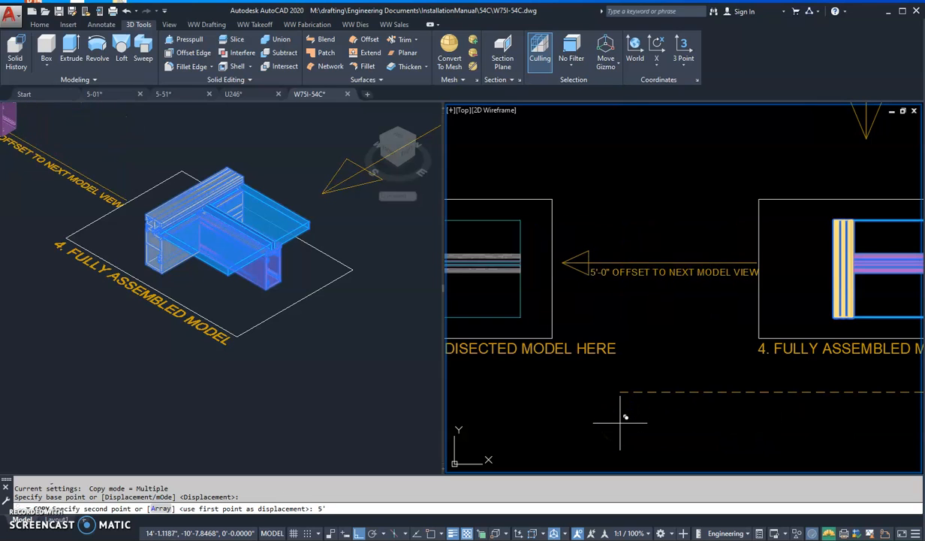
{"action": "key", "text": "Return"}
Erase both teal glass panels from the model copy in frame 3.
{"action": "left_click", "coordinate": [224, 387]}
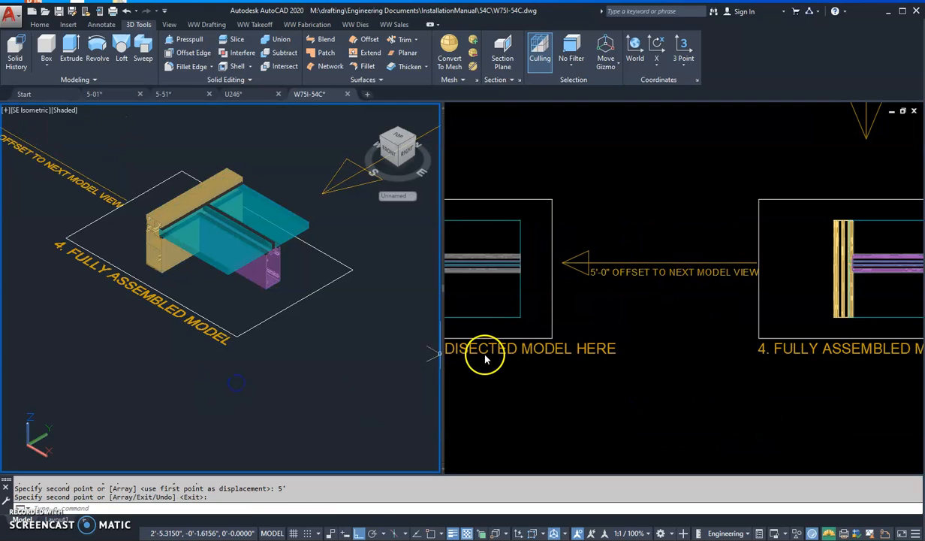
{"action": "middle_click_drag", "start_coordinate": [246, 381], "coordinate": [377, 452]}
{"action": "middle_click_drag", "start_coordinate": [224, 305], "coordinate": [398, 390]}
{"action": "mouse_move", "coordinate": [191, 258]}
{"action": "middle_mouse_down"}
{"action": "mouse_move", "coordinate": [226, 355]}
{"action": "mouse_move", "coordinate": [235, 423]}
{"action": "middle_mouse_up"}
{"action": "scroll", "coordinate": [226, 355], "scroll_direction": "up", "scroll_amount": 2}
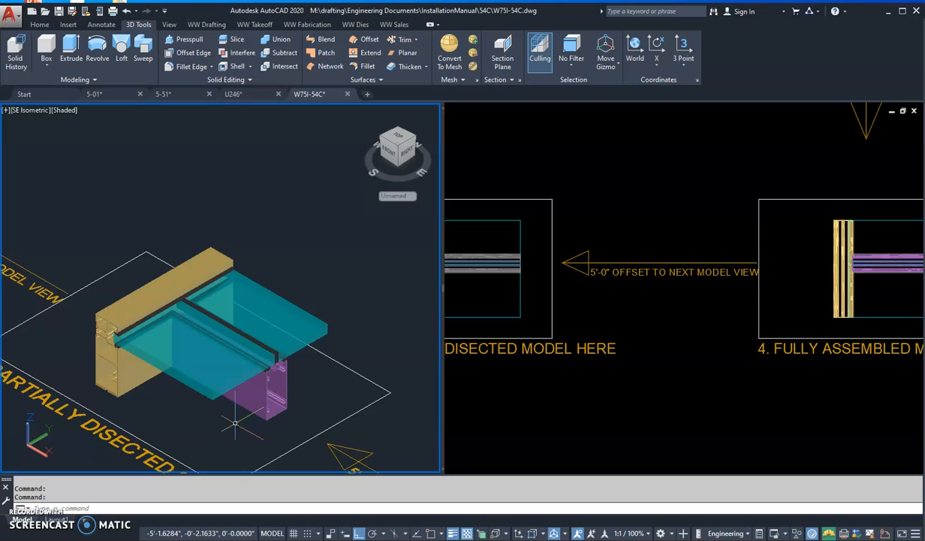
{"action": "left_click", "coordinate": [306, 313]}
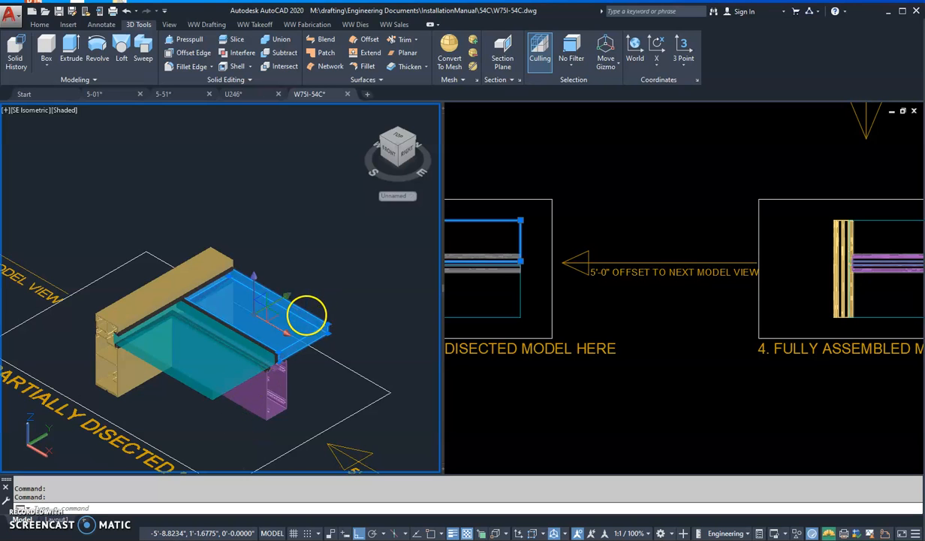
{"action": "left_click", "coordinate": [191, 371]}
{"action": "key", "text": "Delete"}
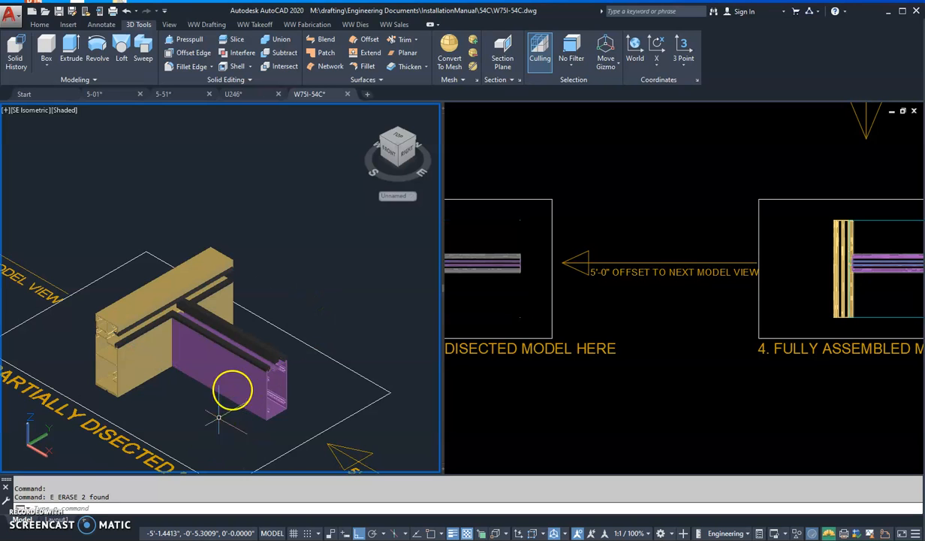
Erase the strip lying between the two black gaskets on the purple member of model 3.
{"action": "scroll", "coordinate": [233, 388], "scroll_direction": "up", "scroll_amount": 8}
{"action": "left_click", "coordinate": [353, 339]}
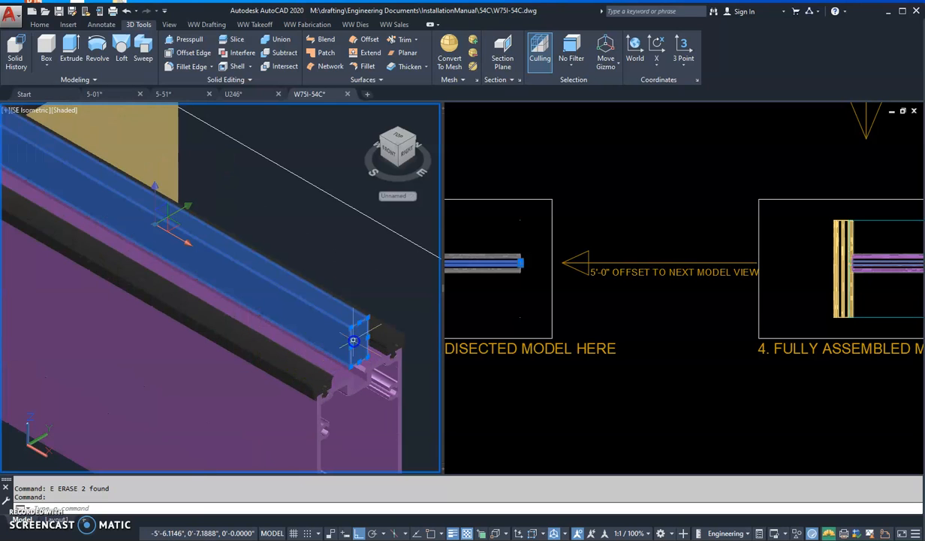
{"action": "type", "text": "e"}
{"action": "key", "text": "Return"}
{"action": "scroll", "coordinate": [205, 294], "scroll_direction": "down", "scroll_amount": 6}
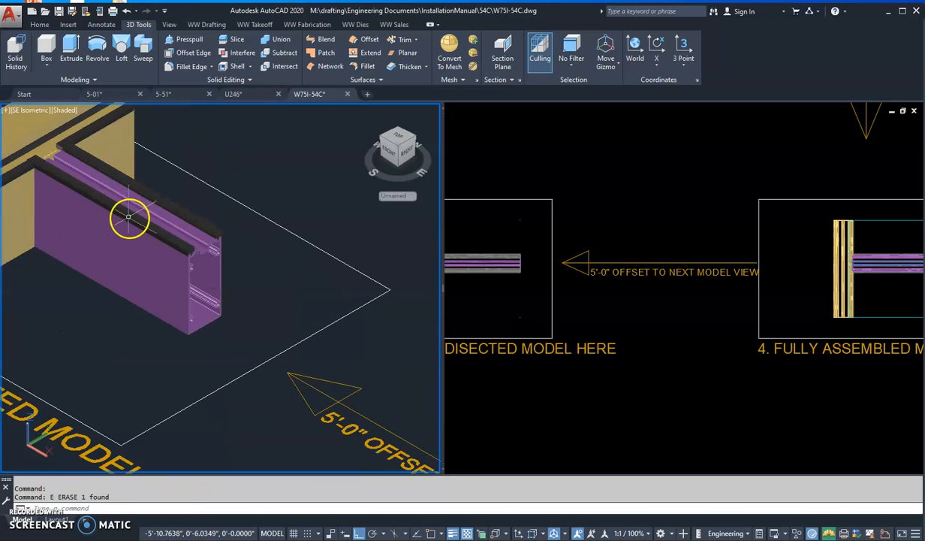
{"action": "middle_click_drag", "start_coordinate": [82, 306], "coordinate": [226, 327]}
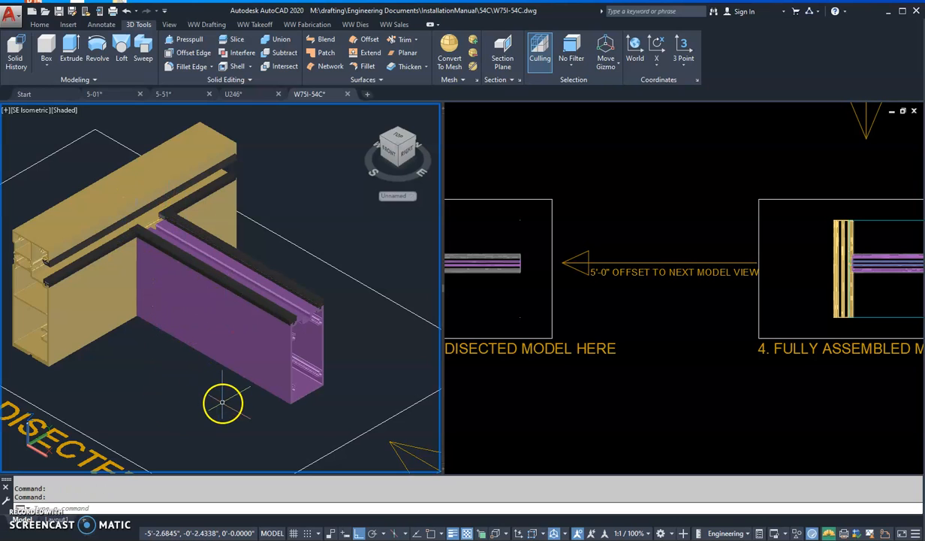
{"action": "scroll", "coordinate": [137, 229], "scroll_direction": "up", "scroll_amount": 3}
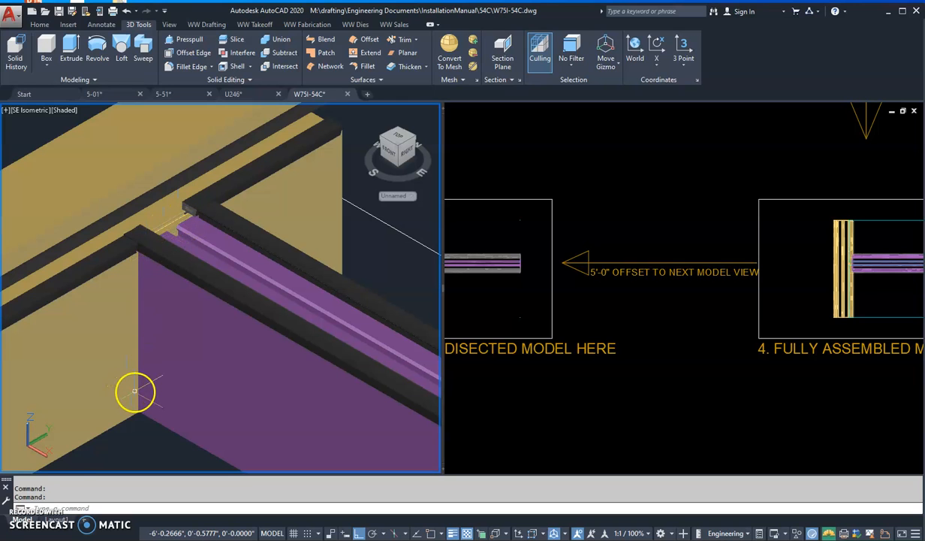
{"action": "scroll", "coordinate": [135, 390], "scroll_direction": "down", "scroll_amount": 6}
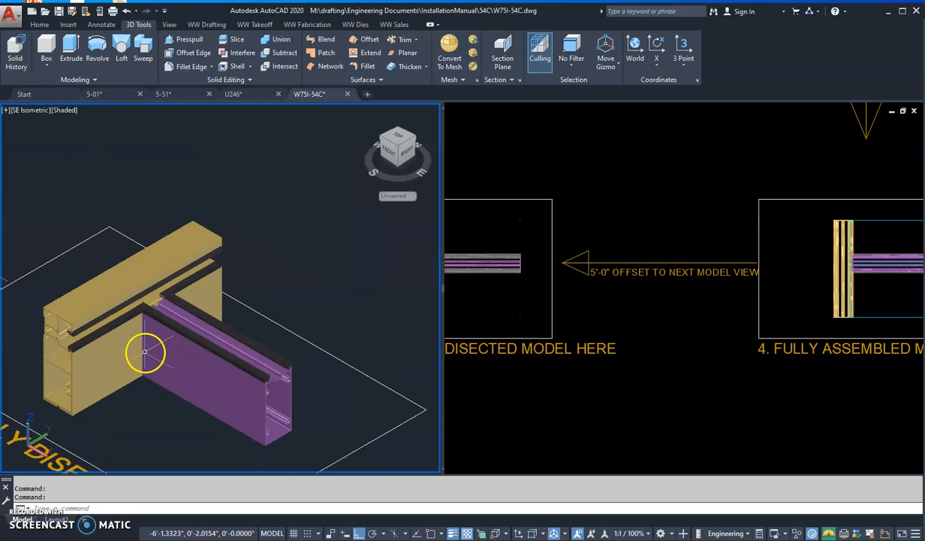
In the top view, copy partially disected model 3 by 5' to the left into the frame for model 2.
{"action": "left_click", "coordinate": [552, 412]}
{"action": "middle_click_drag", "start_coordinate": [528, 372], "coordinate": [669, 368]}
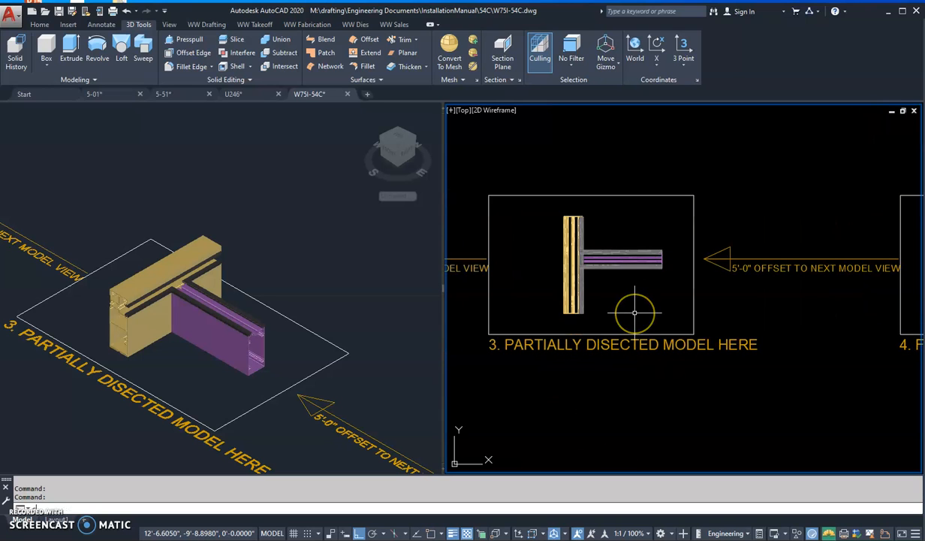
{"action": "type", "text": "co"}
{"action": "key", "text": "Return"}
{"action": "left_click_drag", "start_coordinate": [633, 310], "coordinate": [539, 220]}
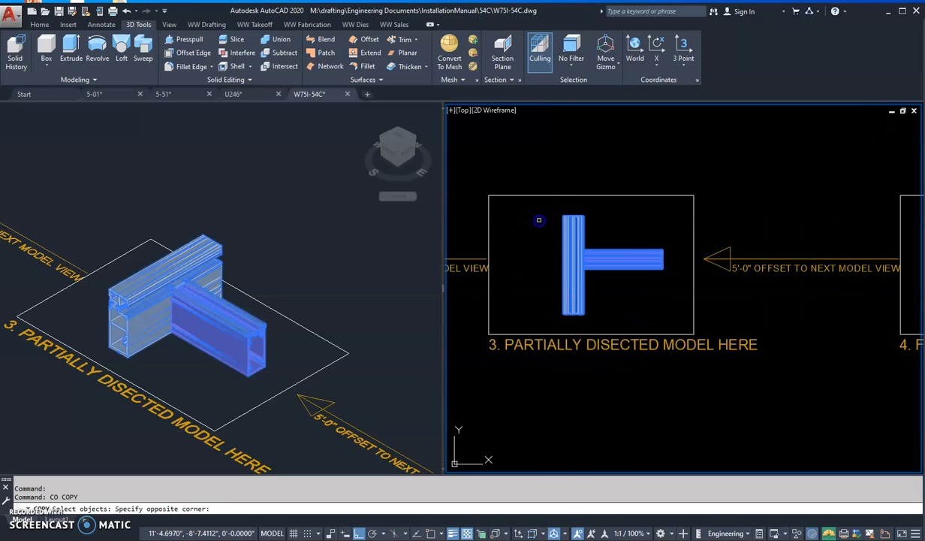
{"action": "key", "text": "Return"}
{"action": "left_click", "coordinate": [667, 323]}
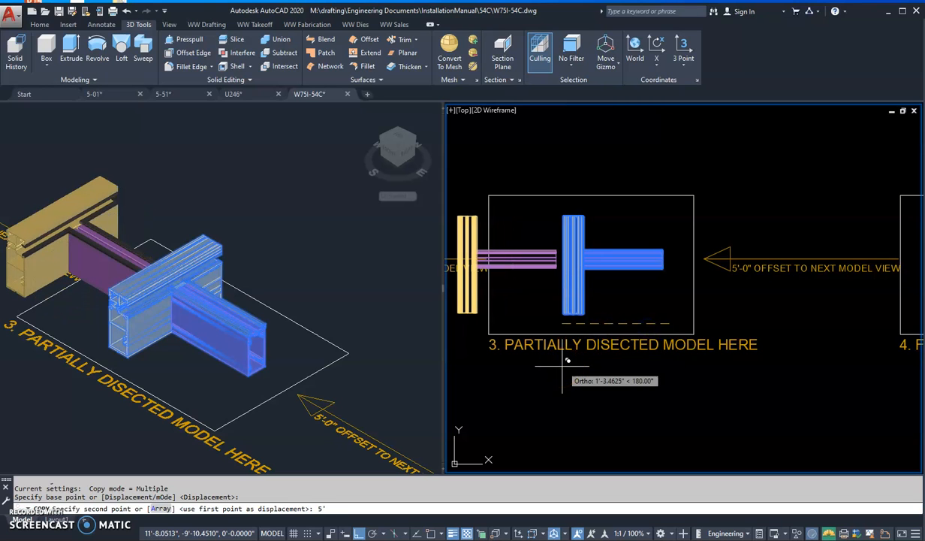
{"action": "key", "text": "Return"}
{"action": "key", "text": "Return"}
{"action": "scroll", "coordinate": [449, 363], "scroll_direction": "down", "scroll_amount": 2}
{"action": "left_click", "coordinate": [504, 359]}
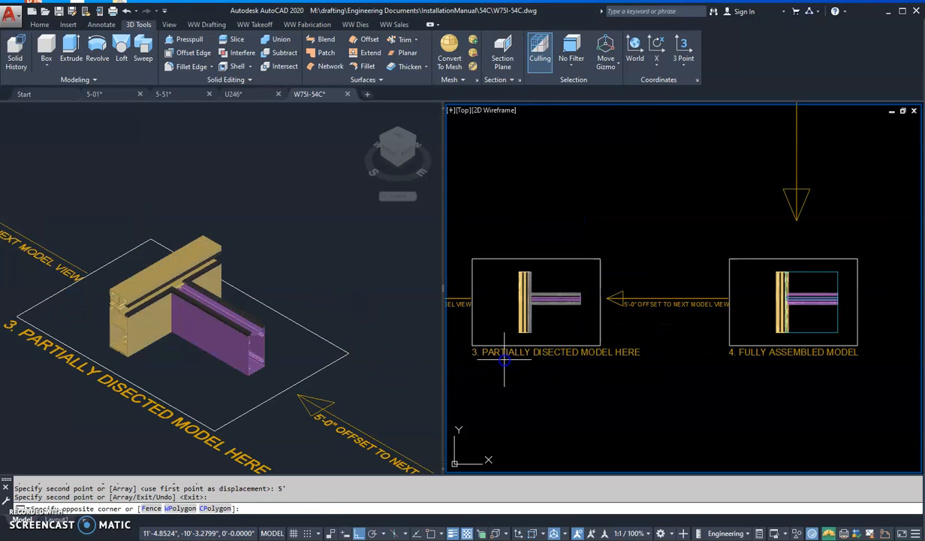
{"action": "middle_click_drag", "start_coordinate": [552, 375], "coordinate": [711, 389]}
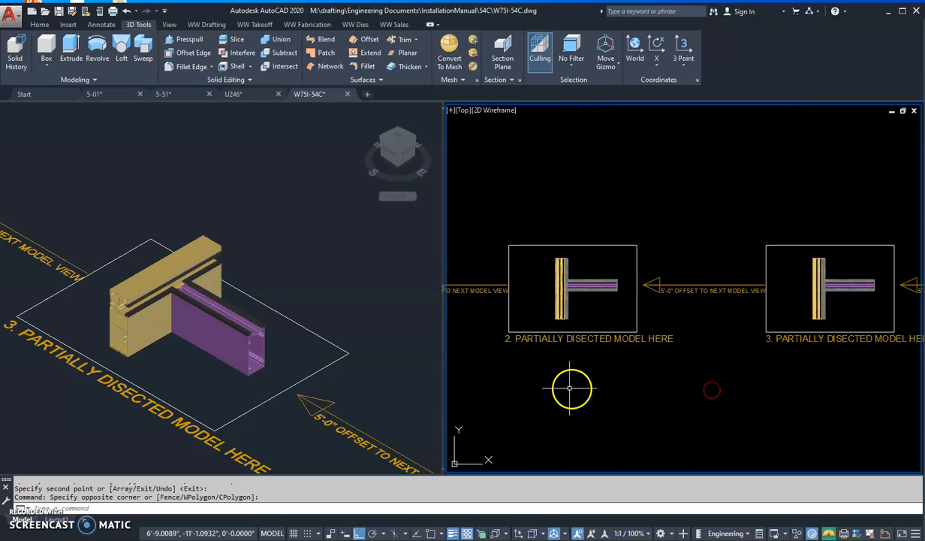
Erase both gaskets on the purple member and the lower gasket along the tan member of model 2.
{"action": "left_click", "coordinate": [283, 314]}
{"action": "mouse_move", "coordinate": [163, 296]}
{"action": "middle_mouse_down"}
{"action": "mouse_move", "coordinate": [328, 356]}
{"action": "mouse_move", "coordinate": [450, 376]}
{"action": "middle_mouse_up"}
{"action": "middle_click_drag", "start_coordinate": [58, 254], "coordinate": [185, 347]}
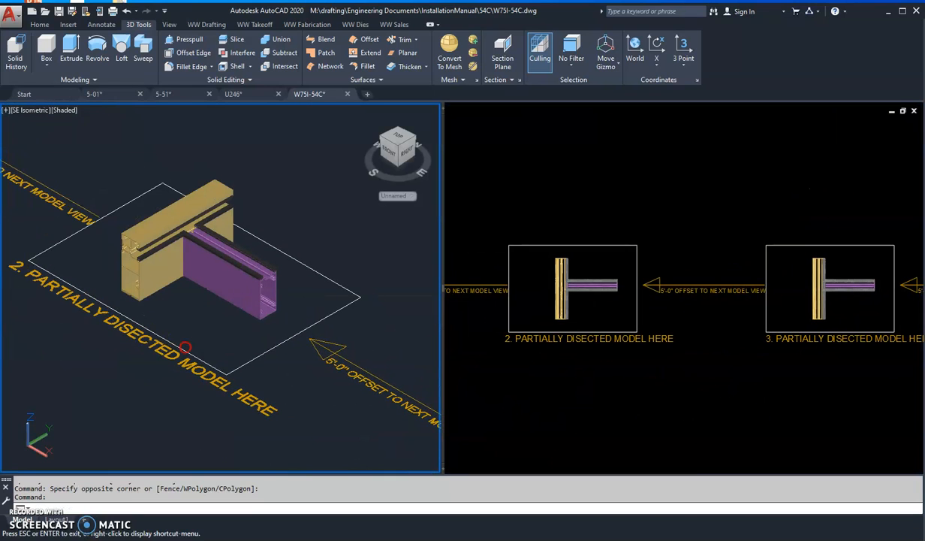
{"action": "scroll", "coordinate": [208, 253], "scroll_direction": "up", "scroll_amount": 2}
{"action": "scroll", "coordinate": [211, 263], "scroll_direction": "up", "scroll_amount": 2}
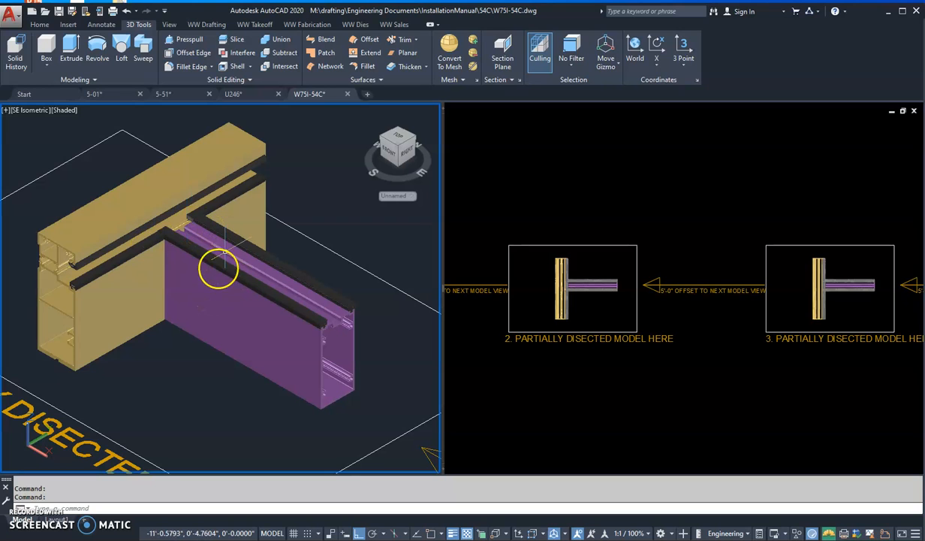
{"action": "left_click", "coordinate": [275, 253]}
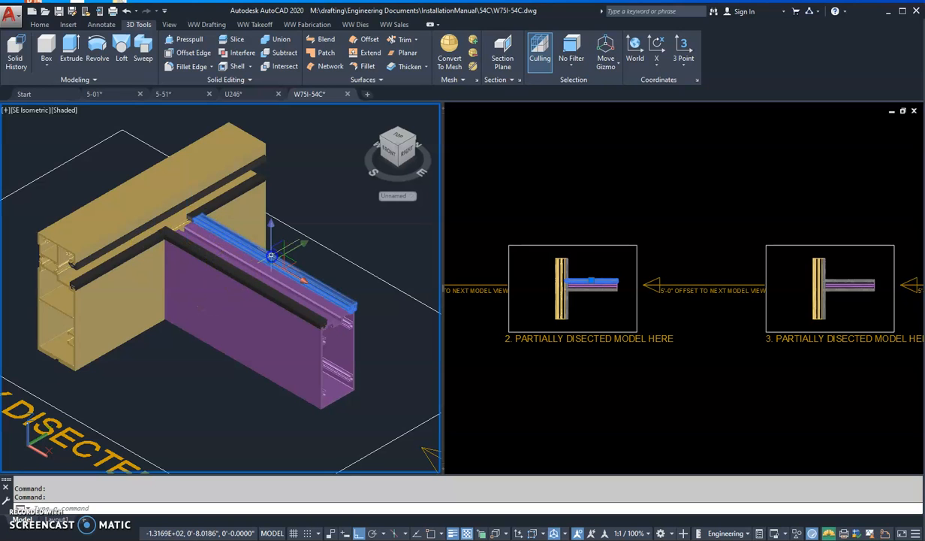
{"action": "left_click", "coordinate": [238, 277]}
{"action": "scroll", "coordinate": [209, 201], "scroll_direction": "up", "scroll_amount": 2}
{"action": "left_click", "coordinate": [209, 208]}
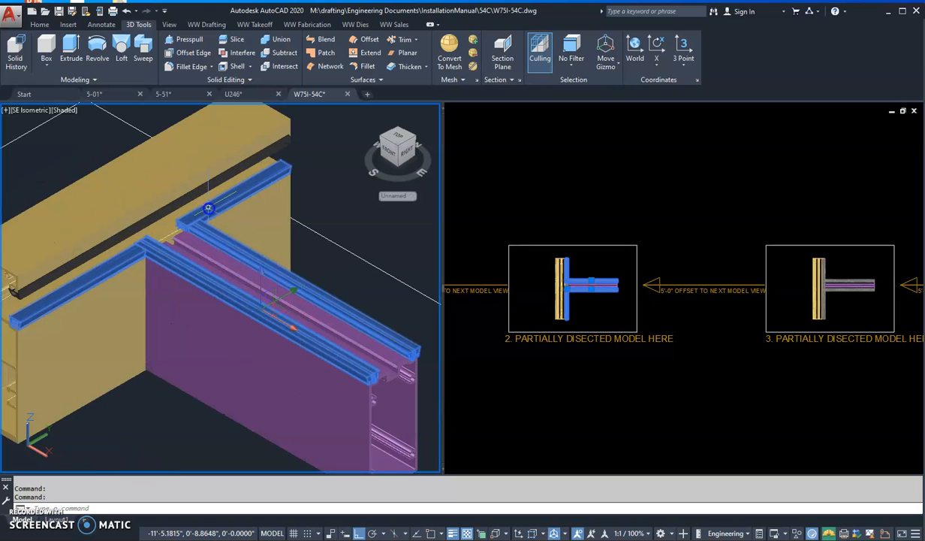
{"action": "type", "text": "e"}
{"action": "key", "text": "Return"}
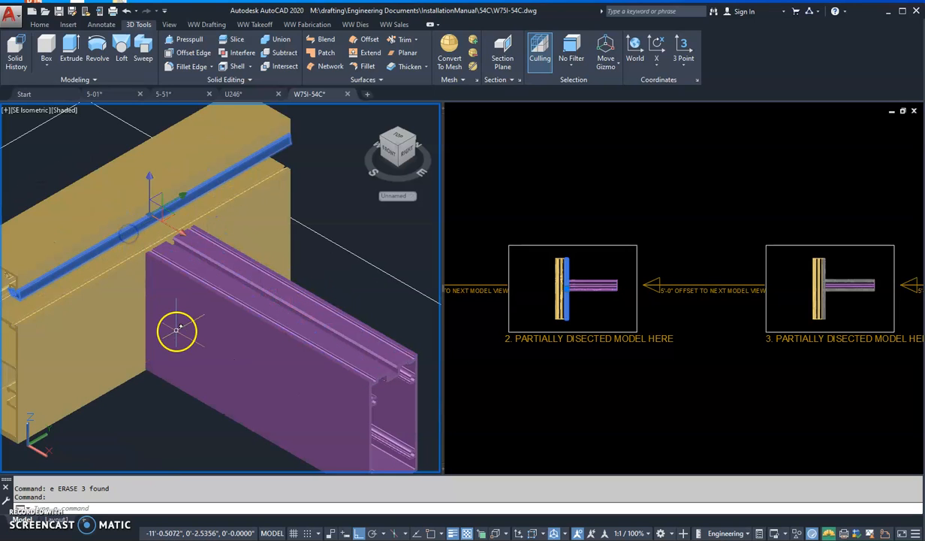
Erase the remaining upper gasket along the tan member of model 2.
{"action": "left_click", "coordinate": [179, 335]}
{"action": "type", "text": "E"}
{"action": "key", "text": "Return"}
{"action": "scroll", "coordinate": [178, 322], "scroll_direction": "down", "scroll_amount": 3}
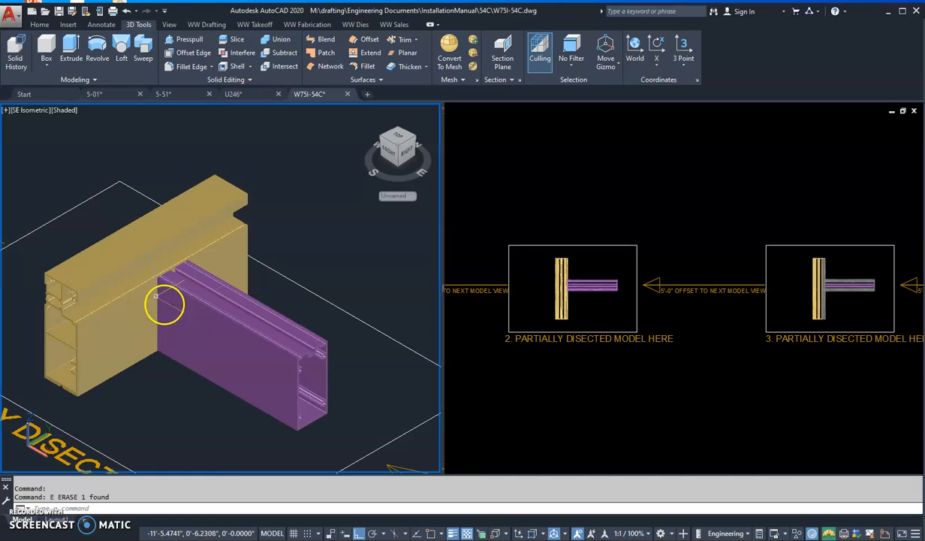
{"action": "middle_click_drag", "start_coordinate": [233, 372], "coordinate": [199, 310]}
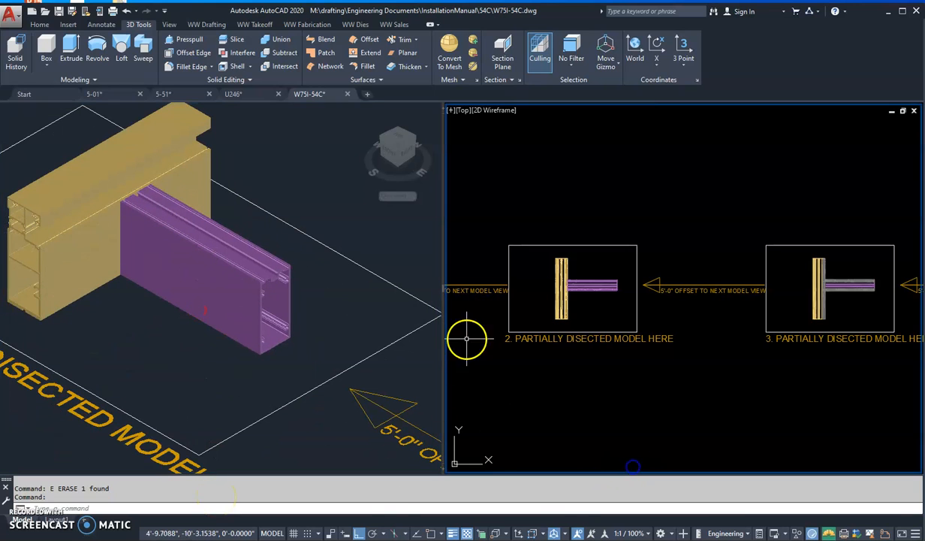
In the top view, copy partially disected model 2 by 5' to the left into the Fabrication Views frame.
{"action": "middle_click_drag", "start_coordinate": [466, 336], "coordinate": [624, 344]}
{"action": "type", "text": "co"}
{"action": "key", "text": "Return"}
{"action": "left_click", "coordinate": [702, 315]}
{"action": "left_click", "coordinate": [636, 242]}
{"action": "key", "text": "Return"}
{"action": "left_click", "coordinate": [796, 385]}
{"action": "middle_click_drag", "start_coordinate": [644, 398], "coordinate": [740, 398]}
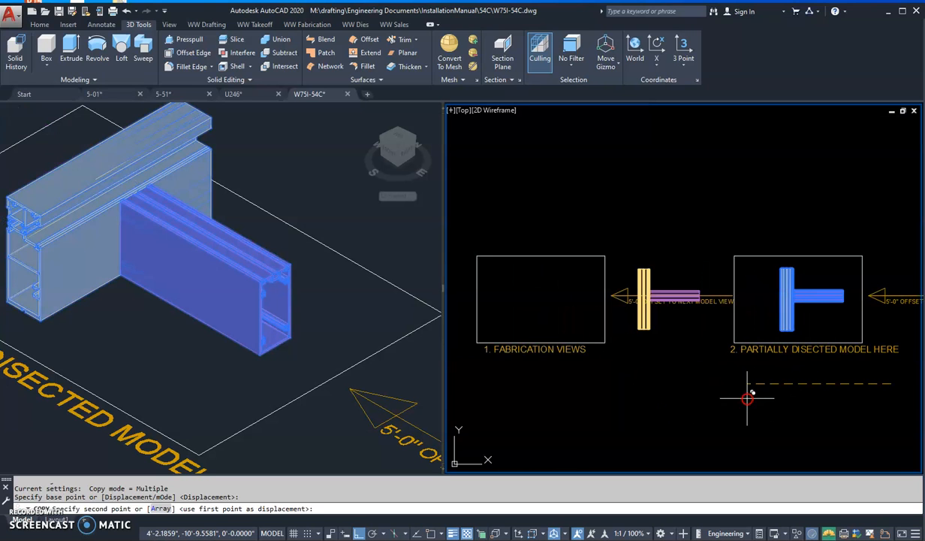
{"action": "type", "text": "5'"}
{"action": "key", "text": "Return"}
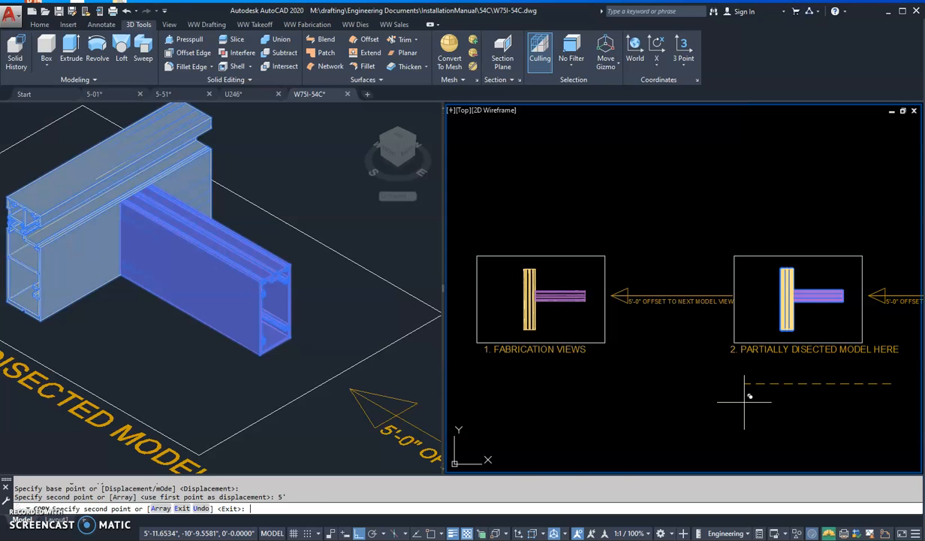
Finish the copy, and in the Fabrication Views model move the purple member 6" straight away from the tan member.
{"action": "key", "text": "Return"}
{"action": "left_click", "coordinate": [210, 393]}
{"action": "left_click", "coordinate": [508, 355]}
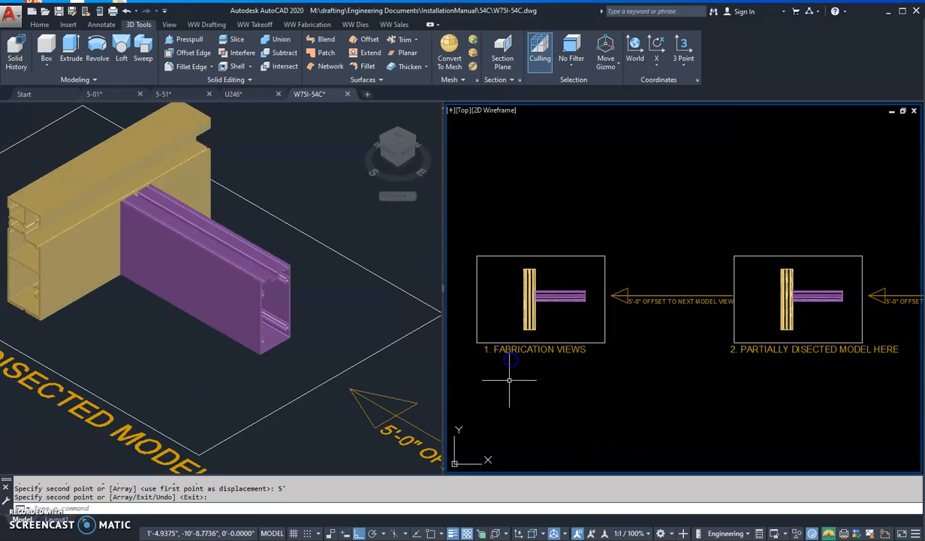
{"action": "left_click", "coordinate": [224, 340]}
{"action": "scroll", "coordinate": [130, 324], "scroll_direction": "down", "scroll_amount": 3}
{"action": "middle_click_drag", "start_coordinate": [130, 324], "coordinate": [349, 385]}
{"action": "scroll", "coordinate": [349, 385], "scroll_direction": "down", "scroll_amount": 1}
{"action": "middle_click_drag", "start_coordinate": [67, 240], "coordinate": [149, 306]}
{"action": "scroll", "coordinate": [223, 272], "scroll_direction": "up", "scroll_amount": 3}
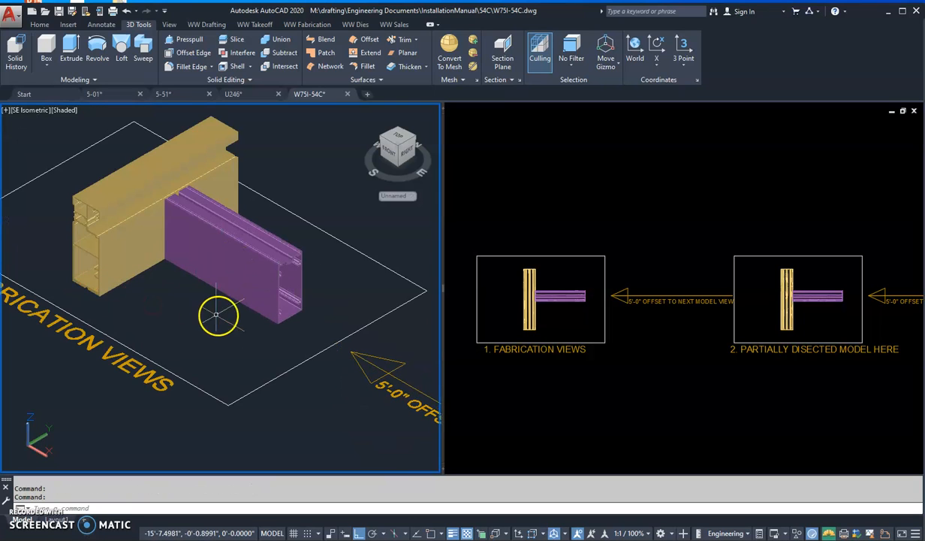
{"action": "left_click", "coordinate": [278, 295]}
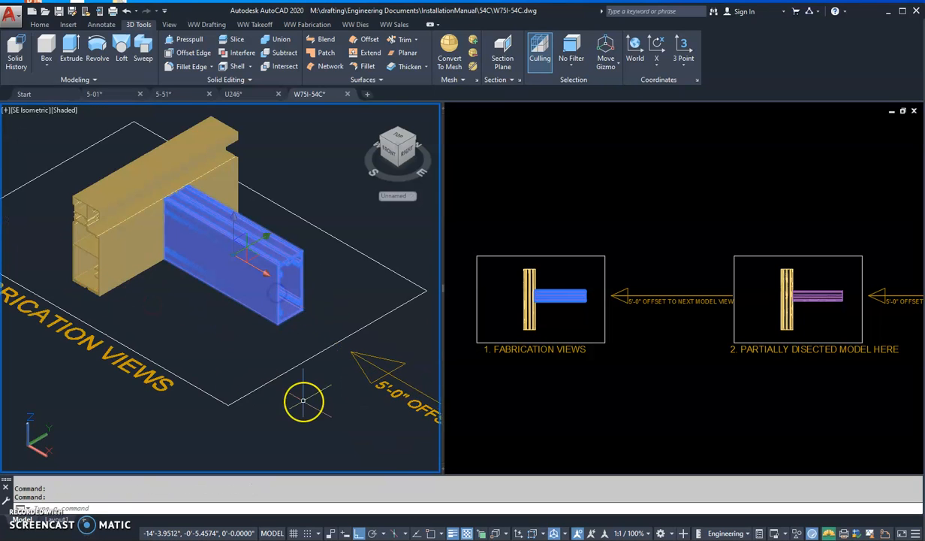
{"action": "type", "text": "m"}
{"action": "key", "text": "Return"}
{"action": "left_click", "coordinate": [165, 268]}
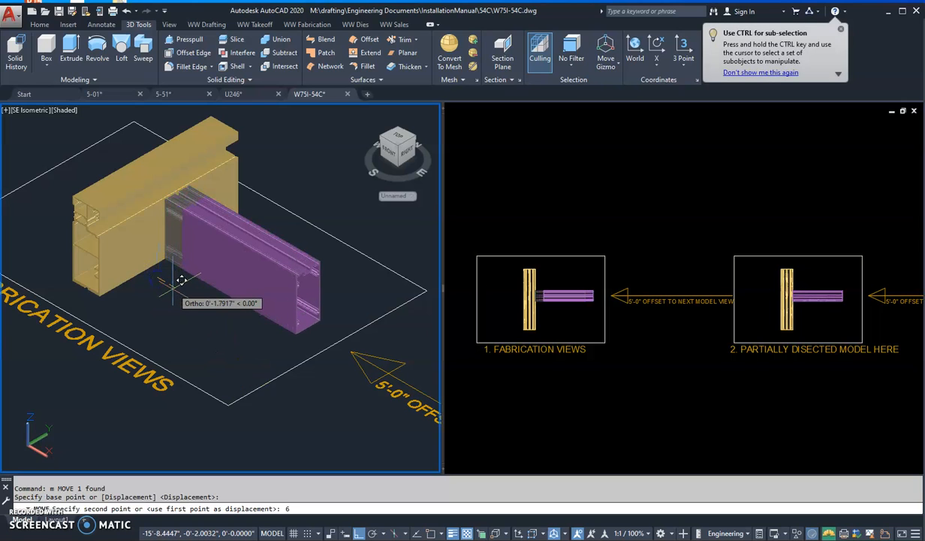
{"action": "key", "text": "Return"}
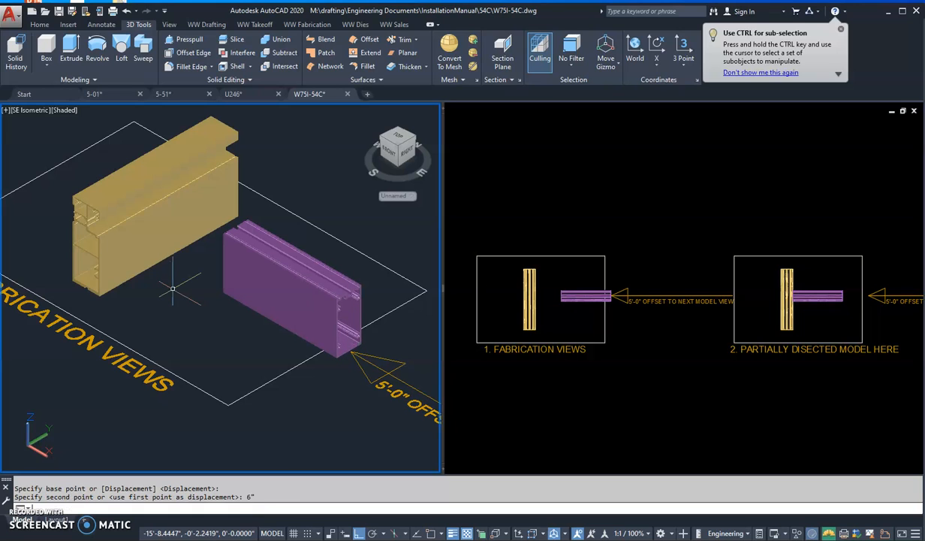
{"action": "key", "text": "Escape"}
{"action": "key", "text": "Escape"}
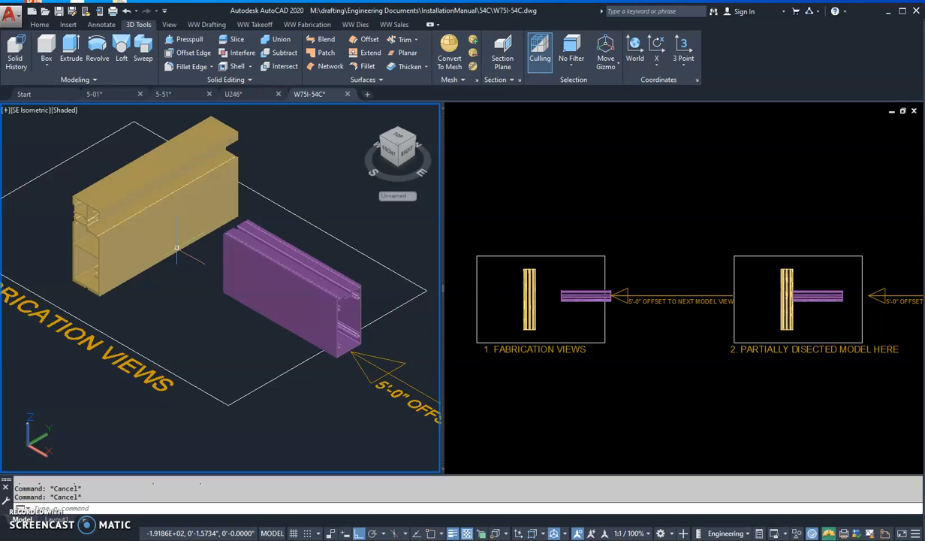
Review the four staged models in 3D, from the separated Fabrication Views parts through to the fully assembled model.
{"action": "middle_click_drag", "start_coordinate": [188, 325], "coordinate": [254, 333], "text": "shift"}
{"action": "middle_click_drag", "start_coordinate": [117, 320], "coordinate": [140, 331], "text": "shift"}
{"action": "middle_click_drag", "start_coordinate": [250, 325], "coordinate": [218, 392], "text": "shift"}
{"action": "scroll", "coordinate": [200, 336], "scroll_direction": "down", "scroll_amount": 2}
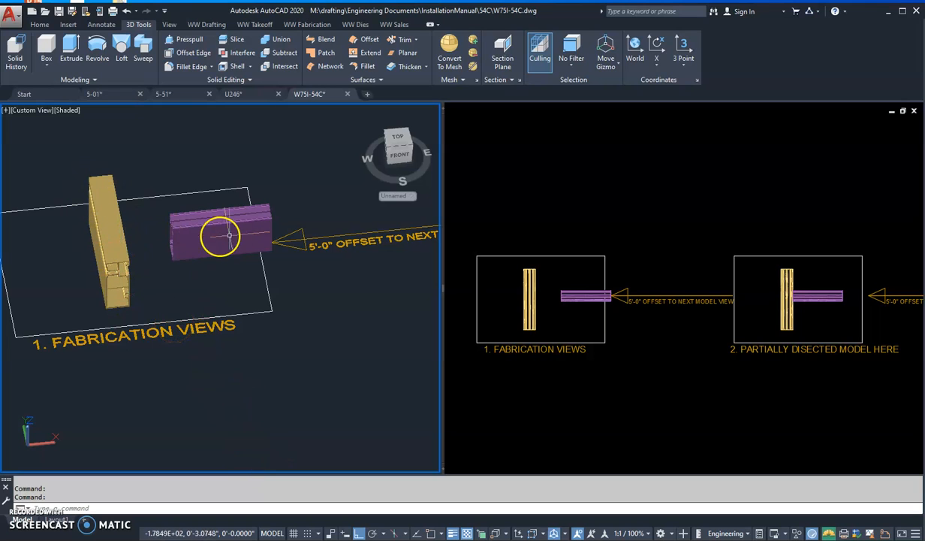
{"action": "middle_click_drag", "start_coordinate": [310, 309], "coordinate": [36, 344]}
{"action": "middle_click_drag", "start_coordinate": [349, 336], "coordinate": [233, 259]}
{"action": "scroll", "coordinate": [241, 218], "scroll_direction": "up", "scroll_amount": 2}
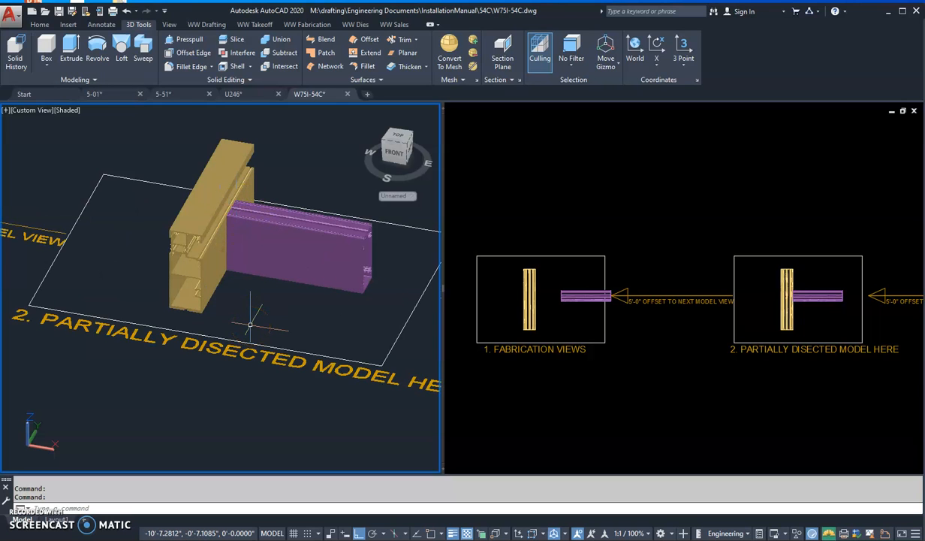
{"action": "middle_click_drag", "start_coordinate": [313, 329], "coordinate": [18, 257]}
{"action": "middle_click_drag", "start_coordinate": [317, 284], "coordinate": [13, 242]}
{"action": "middle_click_drag", "start_coordinate": [371, 333], "coordinate": [227, 325]}
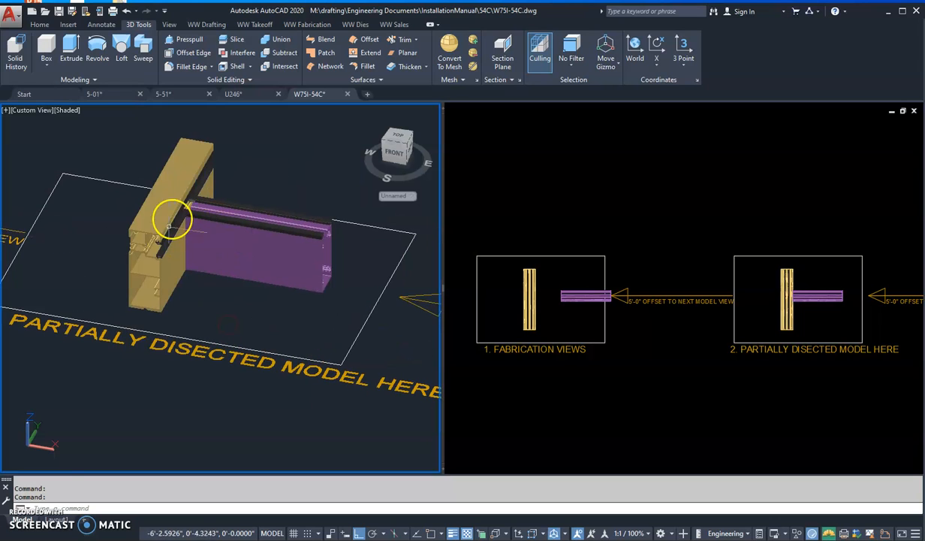
{"action": "scroll", "coordinate": [195, 203], "scroll_direction": "up", "scroll_amount": 4}
{"action": "scroll", "coordinate": [195, 199], "scroll_direction": "down", "scroll_amount": 6}
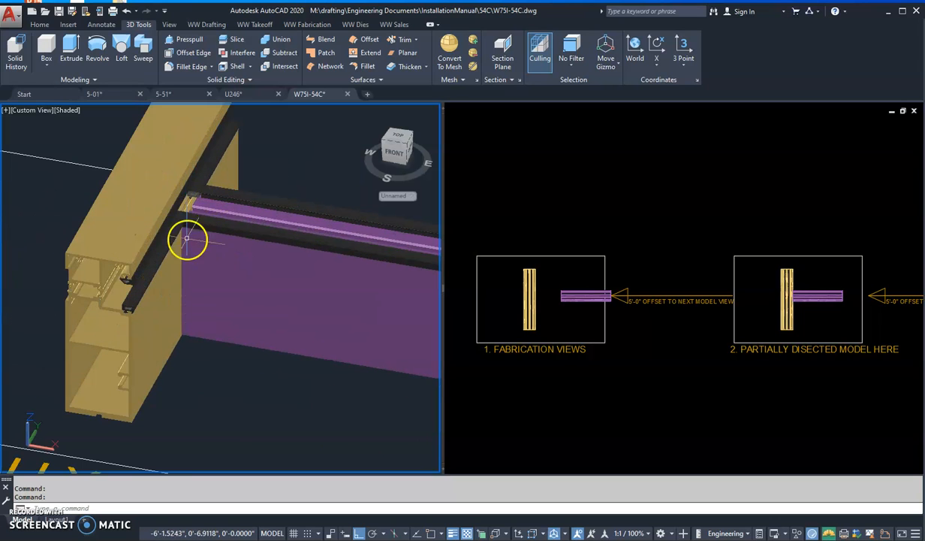
{"action": "scroll", "coordinate": [299, 331], "scroll_direction": "up", "scroll_amount": 2}
{"action": "middle_click_drag", "start_coordinate": [300, 330], "coordinate": [58, 279]}
{"action": "middle_click_drag", "start_coordinate": [419, 405], "coordinate": [232, 264]}
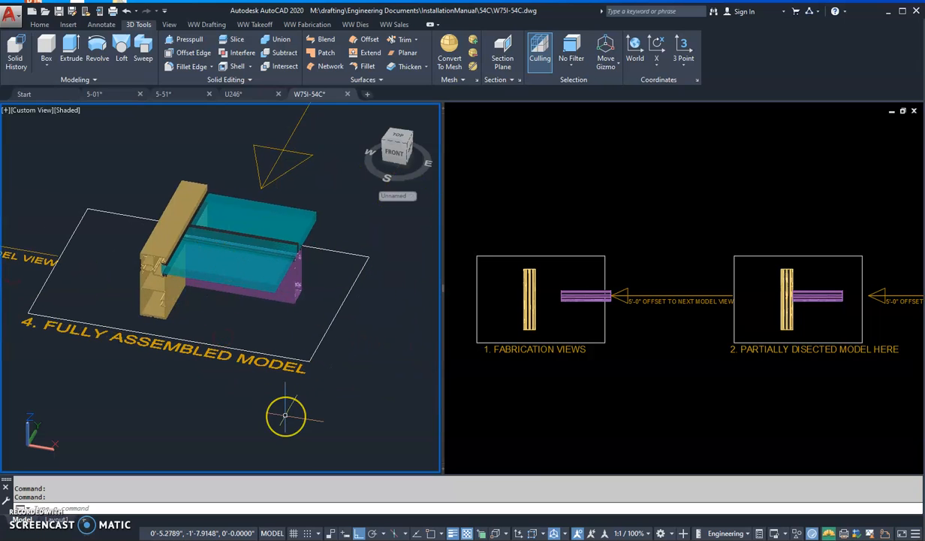
{"action": "middle_click", "coordinate": [253, 272]}
{"action": "middle_click", "coordinate": [251, 310]}
{"action": "middle_click", "coordinate": [295, 338]}
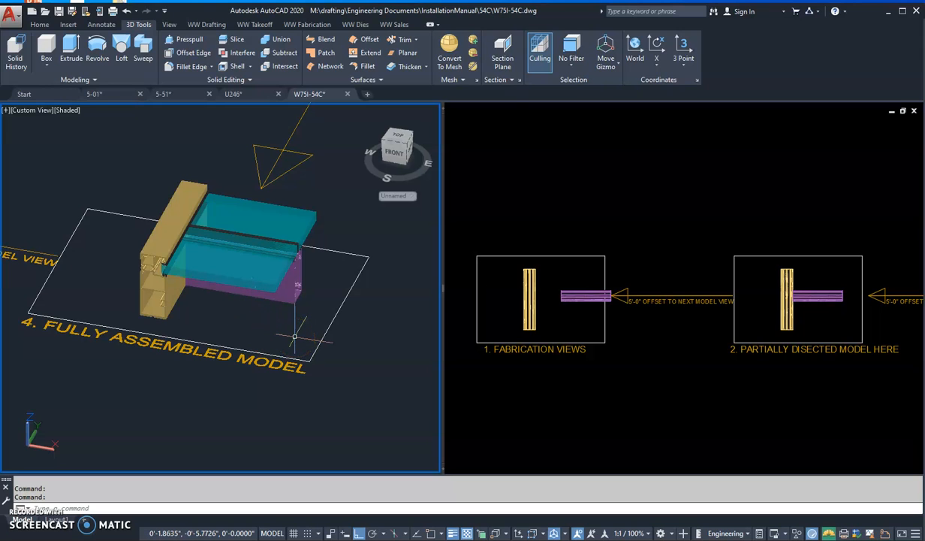
Open the Layout1 sheet, activate the Fabrication Views viewport and window-zoom it onto the separated tan and purple members.
{"action": "key", "text": "ctrl+Page_Down"}
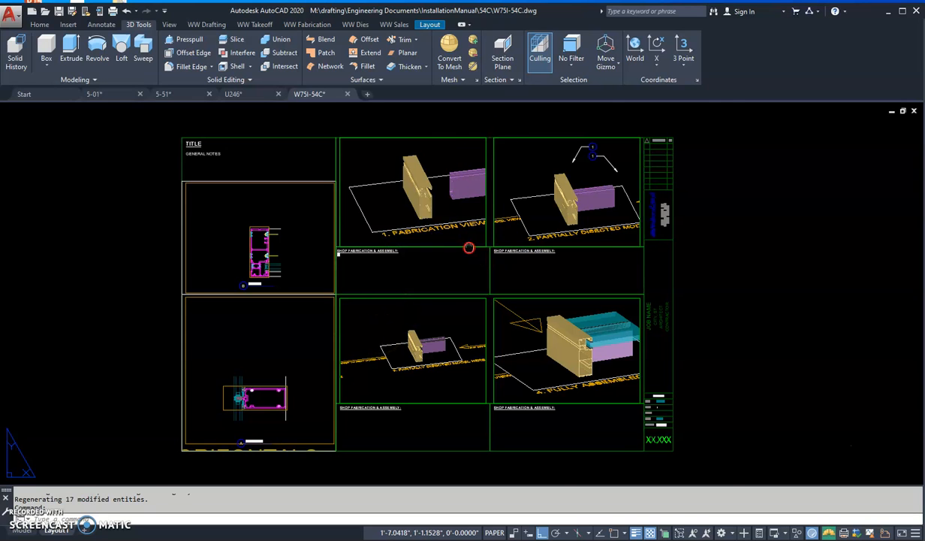
{"action": "scroll", "coordinate": [481, 259], "scroll_direction": "up", "scroll_amount": 3}
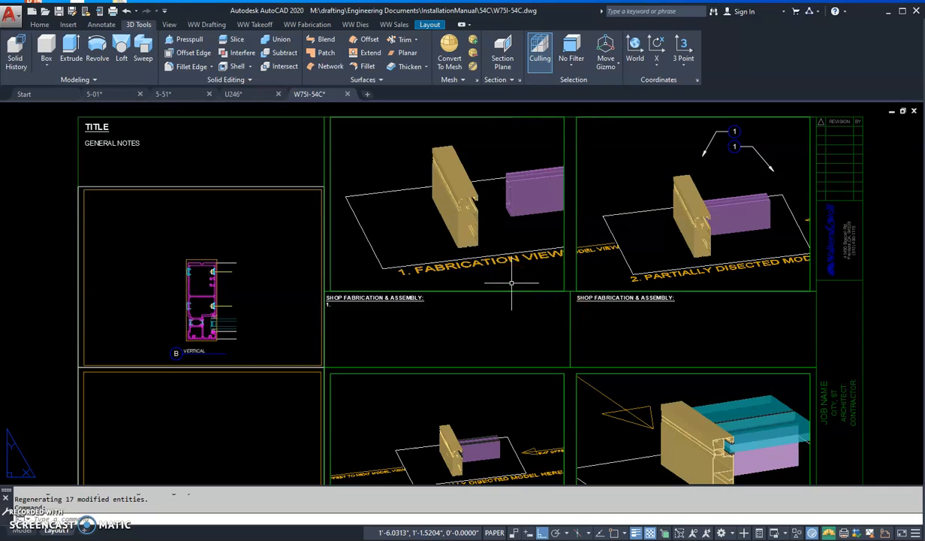
{"action": "double_click", "coordinate": [400, 240]}
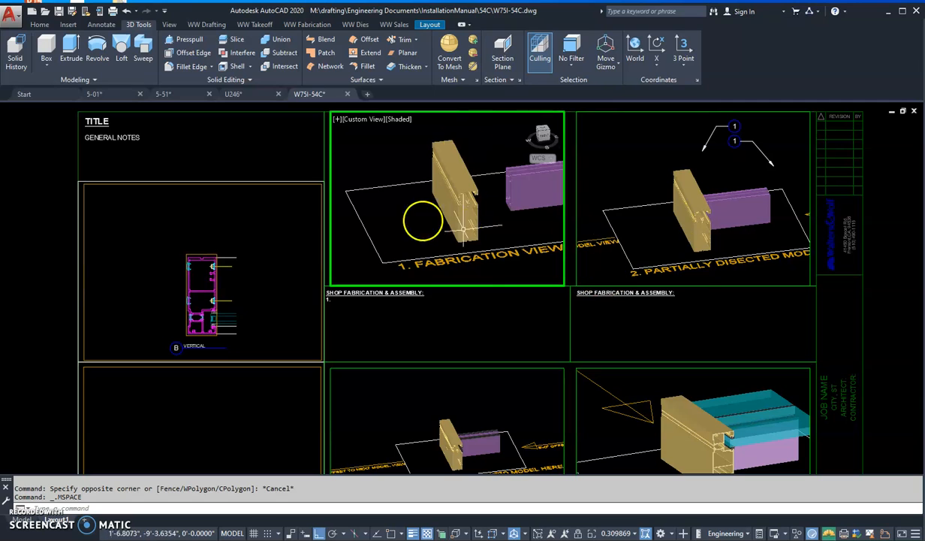
{"action": "middle_click_drag", "start_coordinate": [479, 243], "coordinate": [462, 229]}
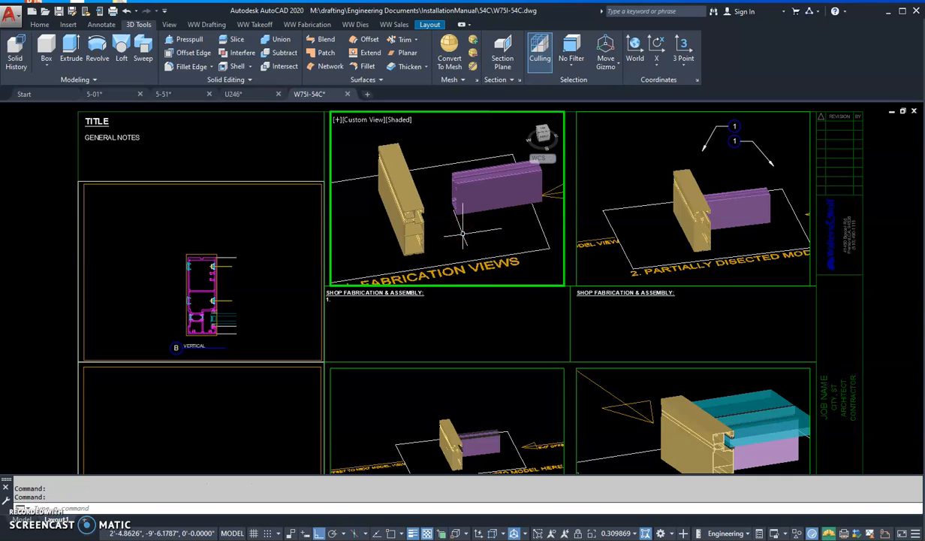
{"action": "type", "text": "z"}
{"action": "key", "text": "Return"}
{"action": "left_click", "coordinate": [544, 274]}
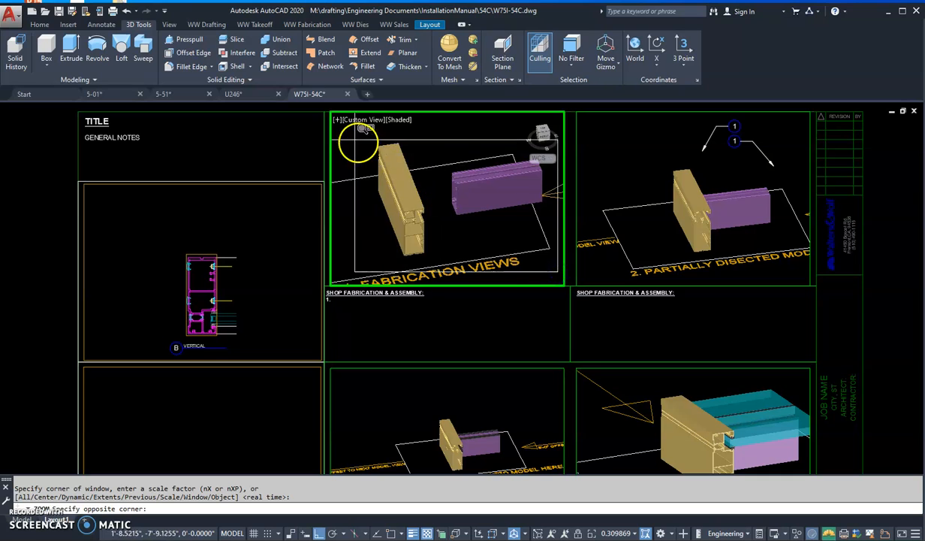
{"action": "left_click", "coordinate": [428, 221]}
Orbit the Fabrication Views viewport slightly and window-zoom closer so the tan member fills more of the frame.
{"action": "middle_click_drag", "start_coordinate": [446, 200], "coordinate": [434, 235], "text": "shift"}
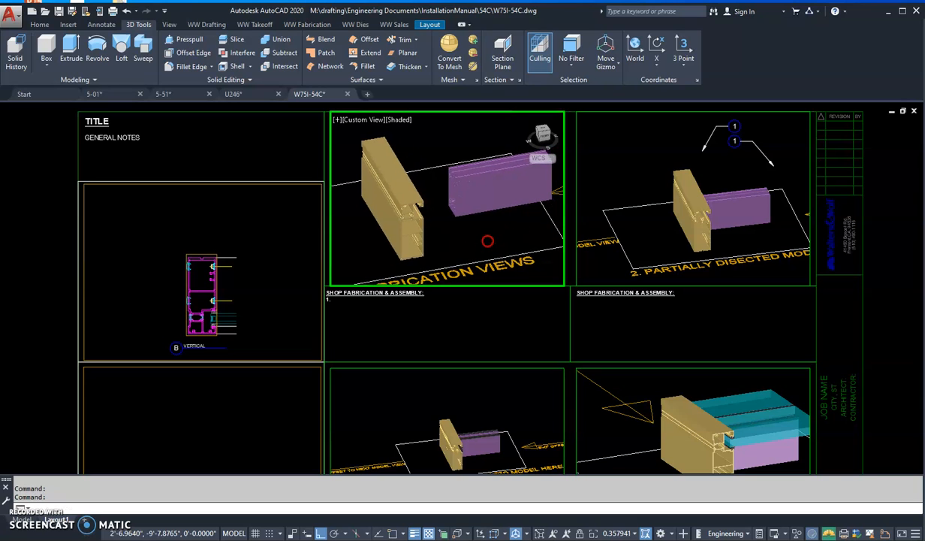
{"action": "middle_click_drag", "start_coordinate": [511, 243], "coordinate": [515, 243]}
{"action": "type", "text": "z"}
{"action": "key", "text": "Return"}
{"action": "left_click", "coordinate": [328, 128]}
{"action": "left_click", "coordinate": [449, 226]}
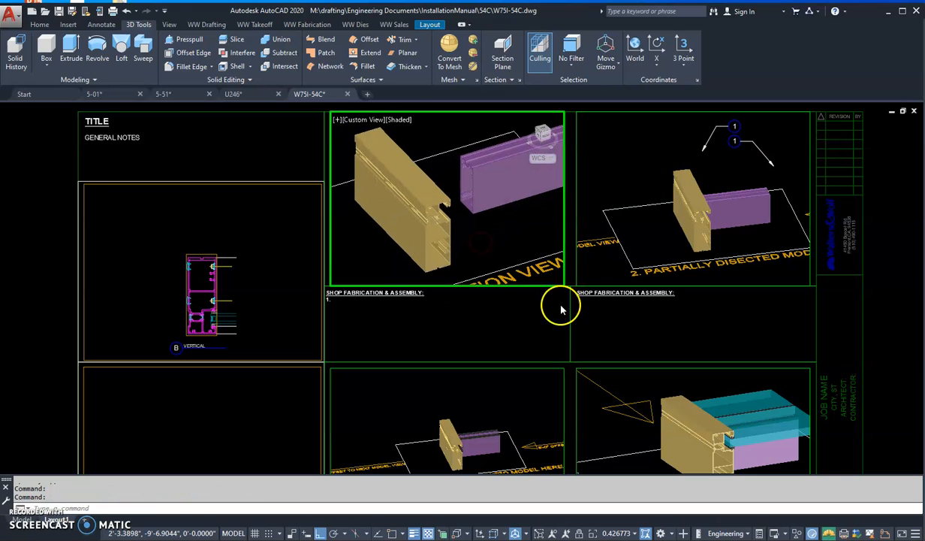
Activate the viewport of partially disected model 2 and enlarge the model to nearly fill the frame.
{"action": "left_click", "coordinate": [621, 257]}
{"action": "middle_click_drag", "start_coordinate": [740, 255], "coordinate": [699, 229]}
{"action": "scroll", "coordinate": [700, 228], "scroll_direction": "up", "scroll_amount": 2}
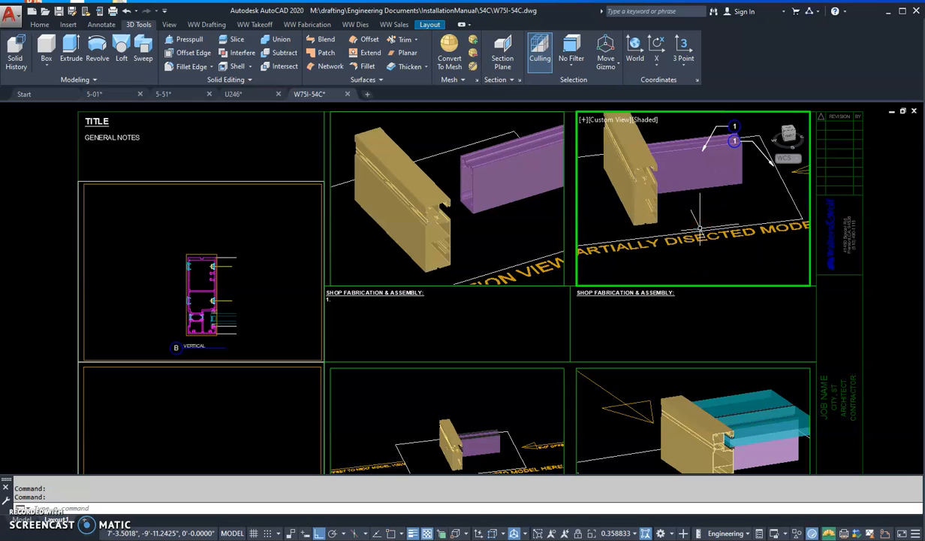
{"action": "scroll", "coordinate": [700, 228], "scroll_direction": "up", "scroll_amount": 3}
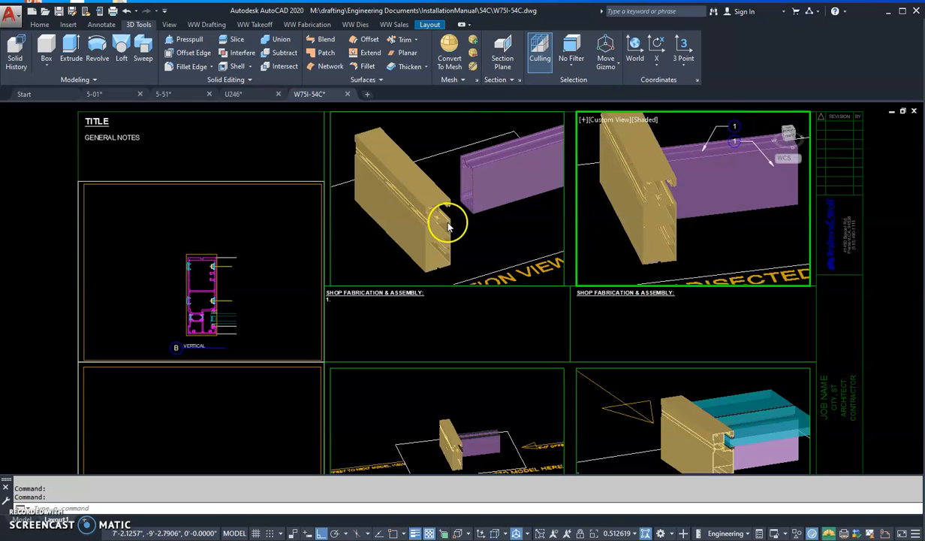
{"action": "left_click", "coordinate": [696, 232]}
{"action": "left_click", "coordinate": [696, 233]}
Orbit the model 2 viewport to look from the southeast, and orbit the Fabrication Views viewport to match.
{"action": "middle_click_drag", "start_coordinate": [674, 206], "coordinate": [681, 207], "text": "shift"}
{"action": "left_click", "coordinate": [681, 171]}
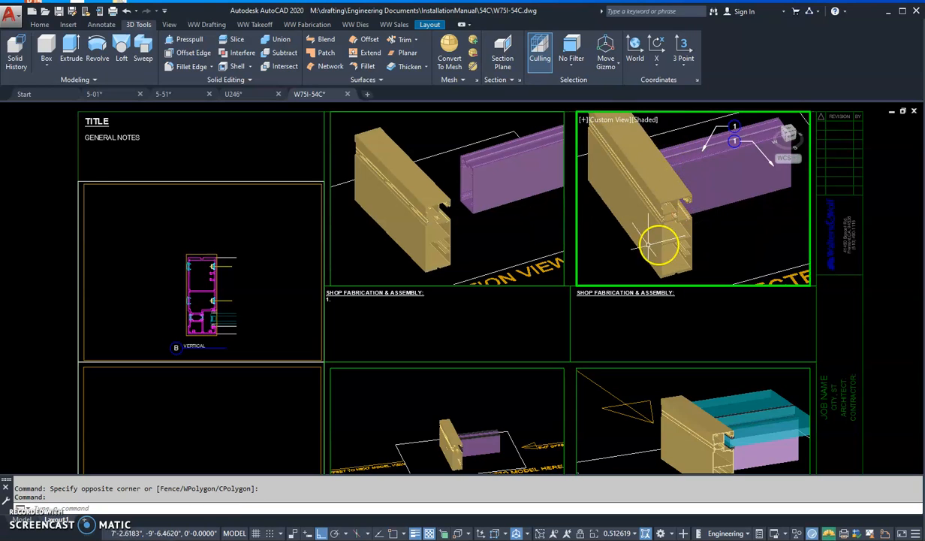
{"action": "middle_click_drag", "start_coordinate": [715, 256], "coordinate": [681, 243], "text": "shift"}
{"action": "left_click", "coordinate": [665, 172]}
{"action": "middle_click_drag", "start_coordinate": [712, 212], "coordinate": [667, 230], "text": "shift"}
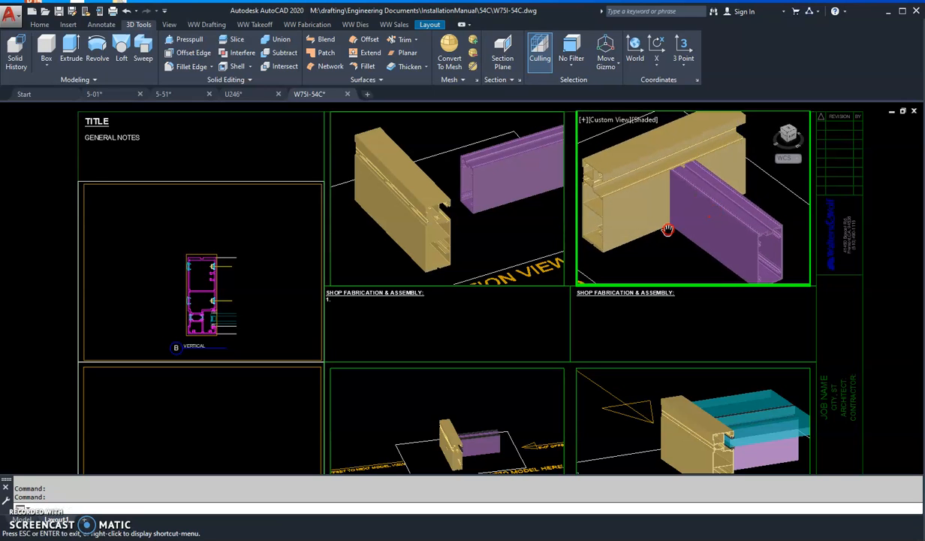
{"action": "left_click", "coordinate": [498, 228]}
{"action": "middle_click_drag", "start_coordinate": [531, 242], "coordinate": [470, 243], "text": "shift"}
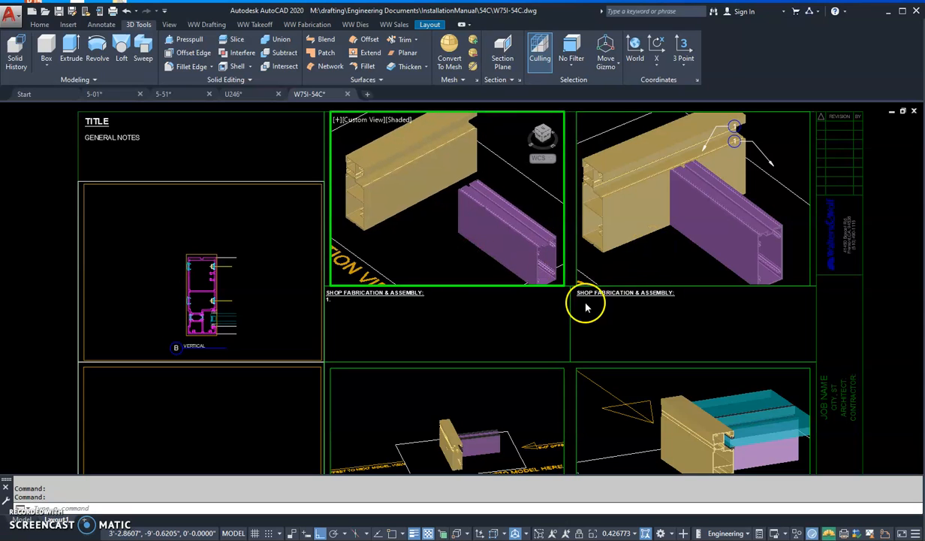
Return to paper space to bring the lower views closer, and orbit the model 3 viewport to look from the southeast.
{"action": "left_click", "coordinate": [504, 383]}
{"action": "middle_click_drag", "start_coordinate": [664, 334], "coordinate": [644, 328]}
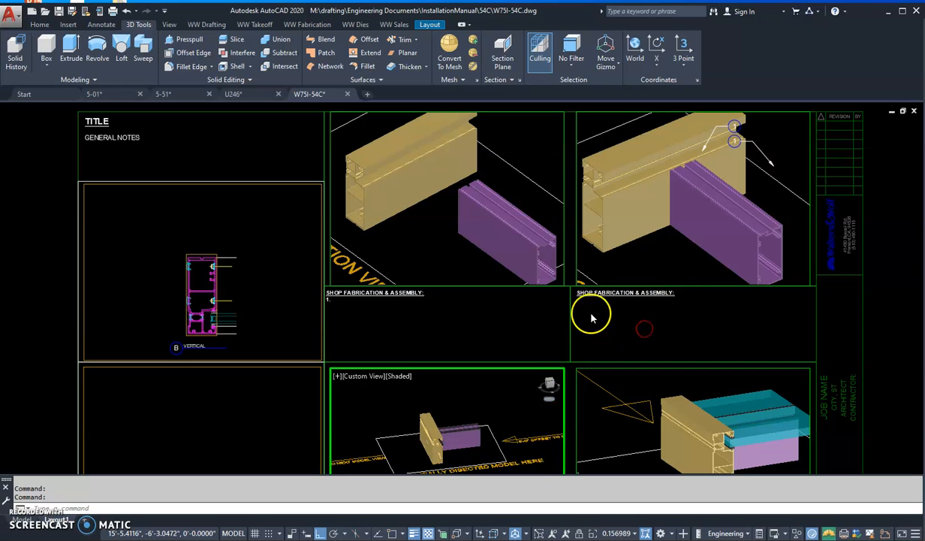
{"action": "type", "text": "ps"}
{"action": "key", "text": "Return"}
{"action": "middle_click_drag", "start_coordinate": [492, 345], "coordinate": [502, 196]}
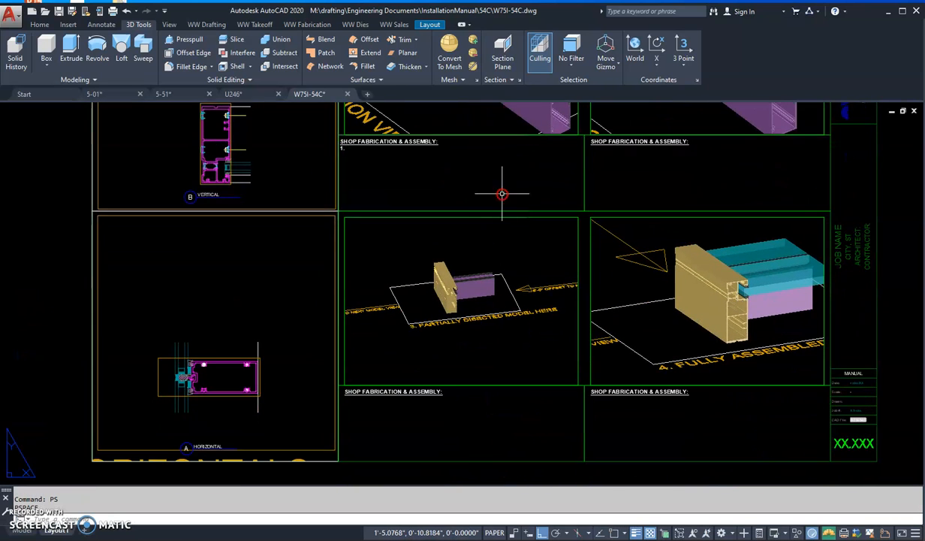
{"action": "scroll", "coordinate": [496, 359], "scroll_direction": "up", "scroll_amount": 2}
{"action": "double_click", "coordinate": [502, 355]}
{"action": "middle_click_drag", "start_coordinate": [497, 351], "coordinate": [432, 356], "text": "shift"}
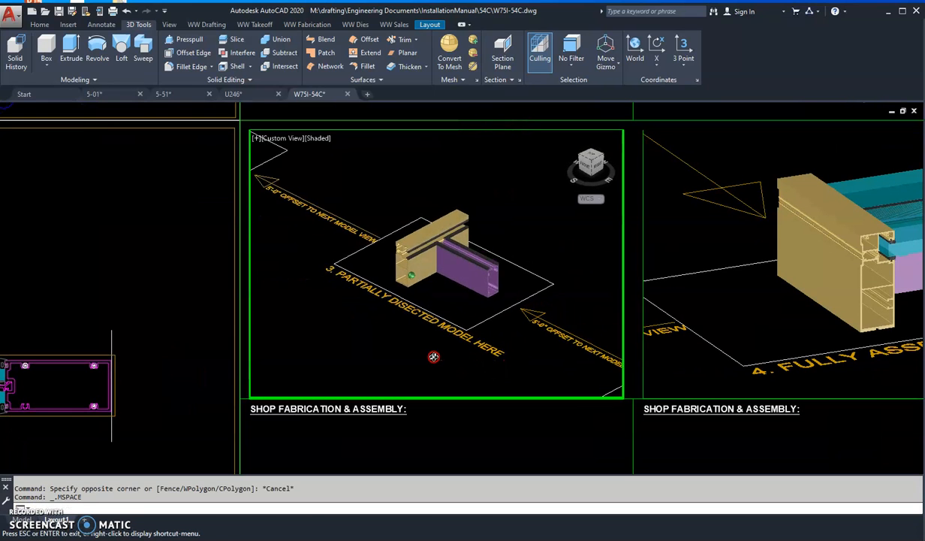
Enlarge and center model 3 in its viewport so the black gaskets at the tan and purple joint stand out.
{"action": "scroll", "coordinate": [380, 289], "scroll_direction": "up", "scroll_amount": 5}
{"action": "middle_click_drag", "start_coordinate": [472, 254], "coordinate": [459, 310]}
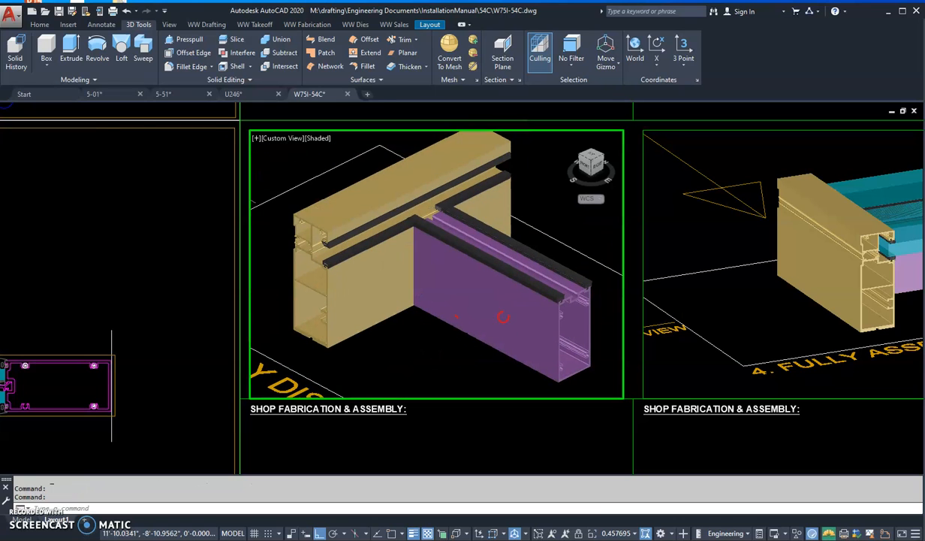
{"action": "scroll", "coordinate": [467, 267], "scroll_direction": "up", "scroll_amount": 6}
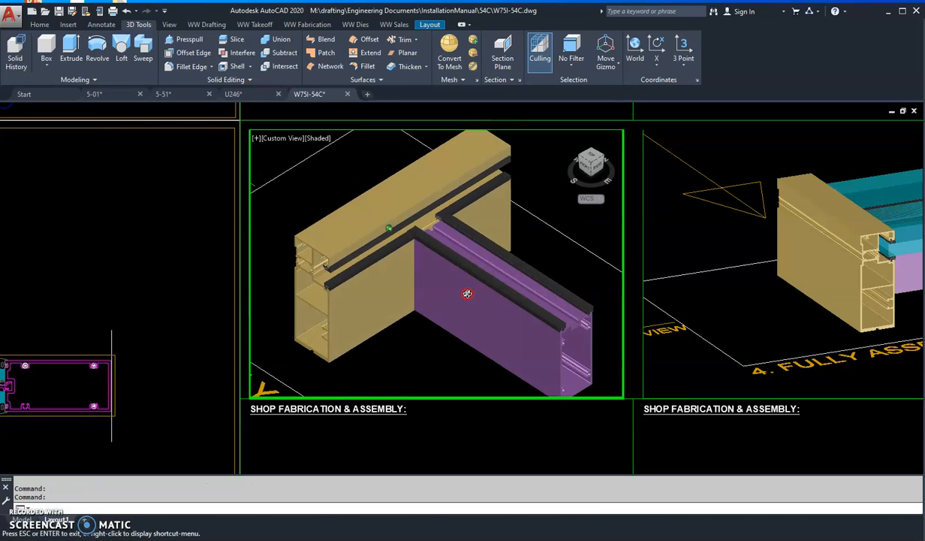
{"action": "scroll", "coordinate": [440, 239], "scroll_direction": "down", "scroll_amount": 4}
{"action": "middle_click_drag", "start_coordinate": [453, 242], "coordinate": [491, 310], "text": "shift"}
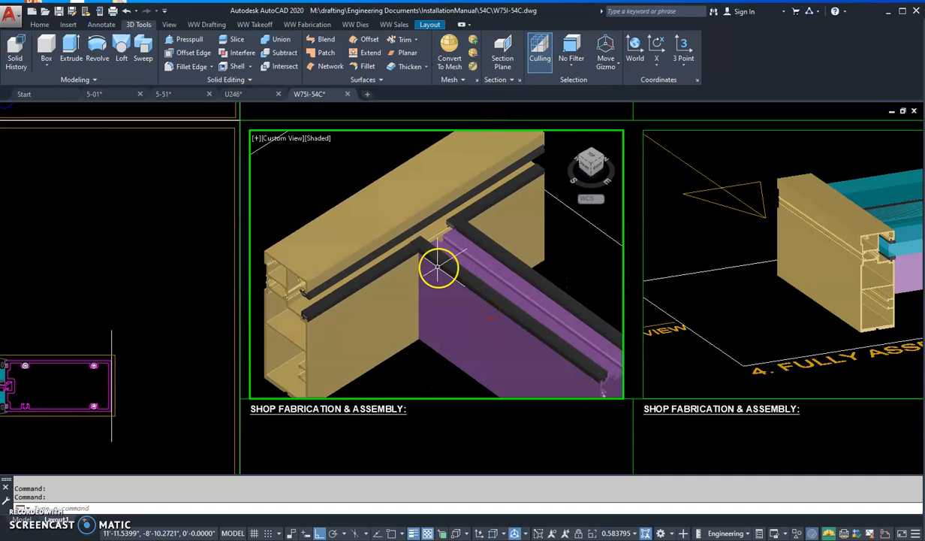
{"action": "middle_click_drag", "start_coordinate": [440, 269], "coordinate": [444, 276]}
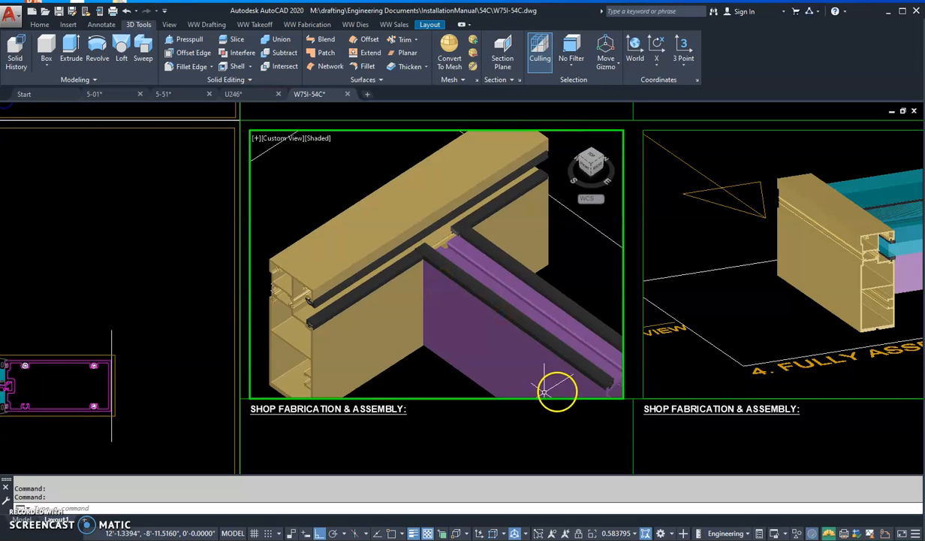
Activate the fully assembled model 4 viewport and orbit it to the matching southeast view with the model centered.
{"action": "left_click", "coordinate": [713, 351]}
{"action": "middle_click_drag", "start_coordinate": [813, 341], "coordinate": [678, 330]}
{"action": "middle_click_drag", "start_coordinate": [832, 316], "coordinate": [751, 348], "text": "shift"}
{"action": "middle_click_drag", "start_coordinate": [789, 267], "coordinate": [737, 355]}
{"action": "middle_click_drag", "start_coordinate": [830, 301], "coordinate": [817, 327], "text": "shift"}
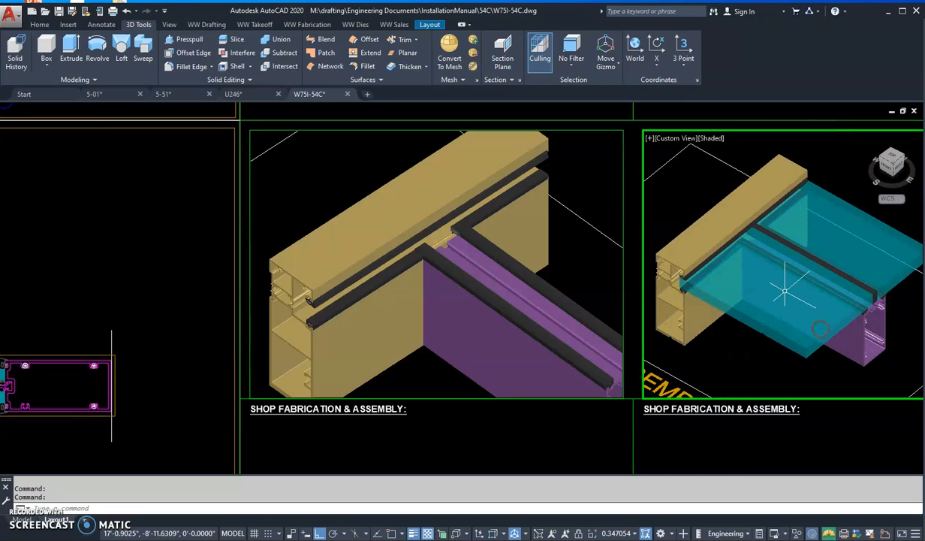
Window-zoom the model 4 viewport onto the assembly and recenter it within the frame.
{"action": "type", "text": "z"}
{"action": "key", "text": "space"}
{"action": "left_click", "coordinate": [889, 363]}
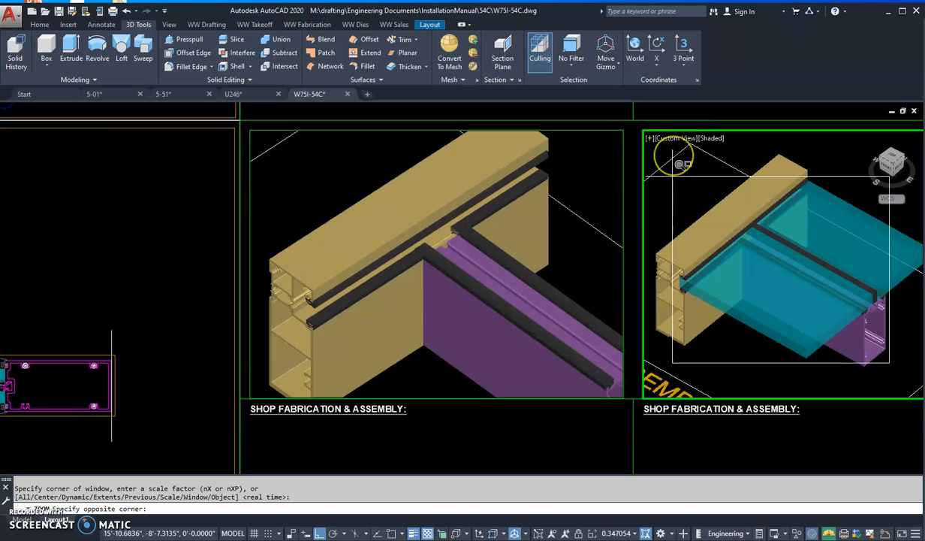
{"action": "left_click", "coordinate": [639, 129]}
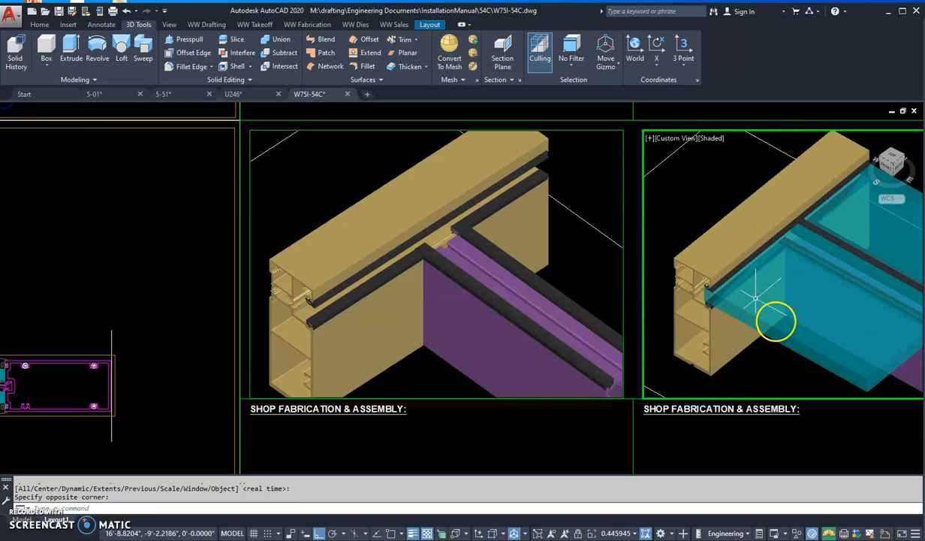
{"action": "middle_click_drag", "start_coordinate": [789, 334], "coordinate": [768, 336]}
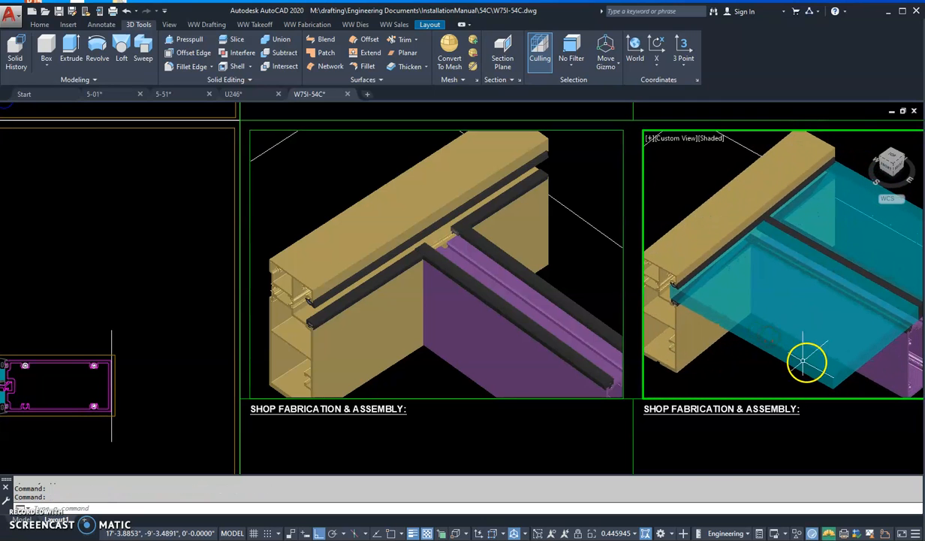
Adjust model 4's position slightly within its viewport and return to paper space with the whole sheet in view.
{"action": "middle_click_drag", "start_coordinate": [836, 350], "coordinate": [842, 353]}
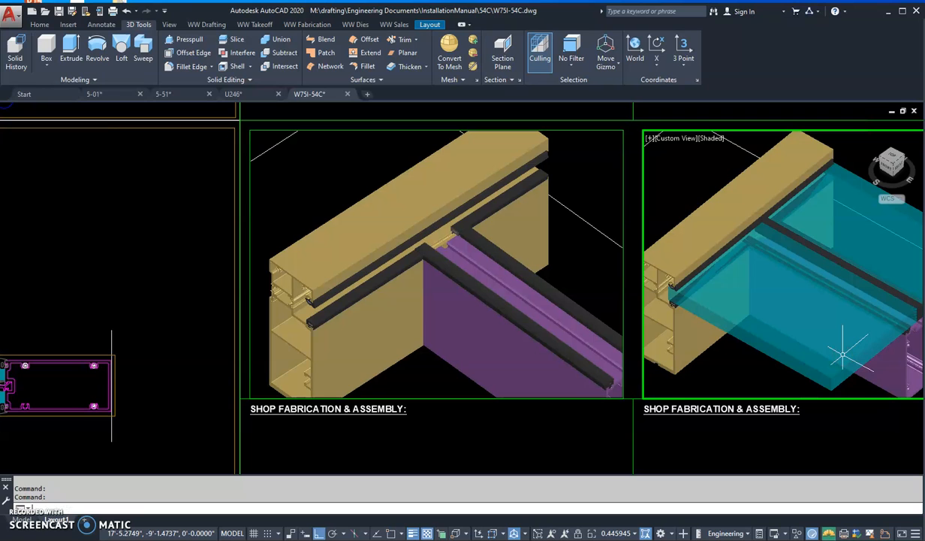
{"action": "type", "text": "ps"}
{"action": "key", "text": "Return"}
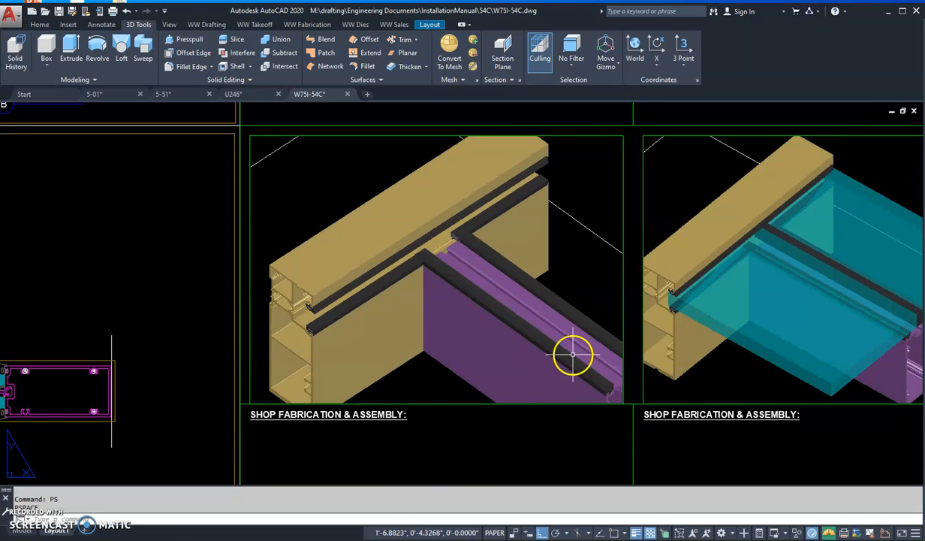
{"action": "scroll", "coordinate": [635, 321], "scroll_direction": "down", "scroll_amount": 5}
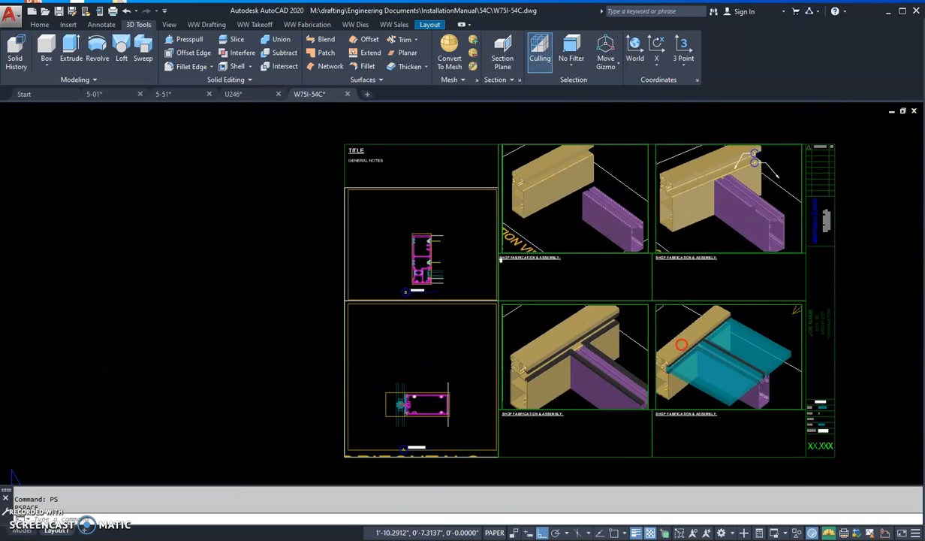
{"action": "middle_click_drag", "start_coordinate": [497, 352], "coordinate": [523, 359]}
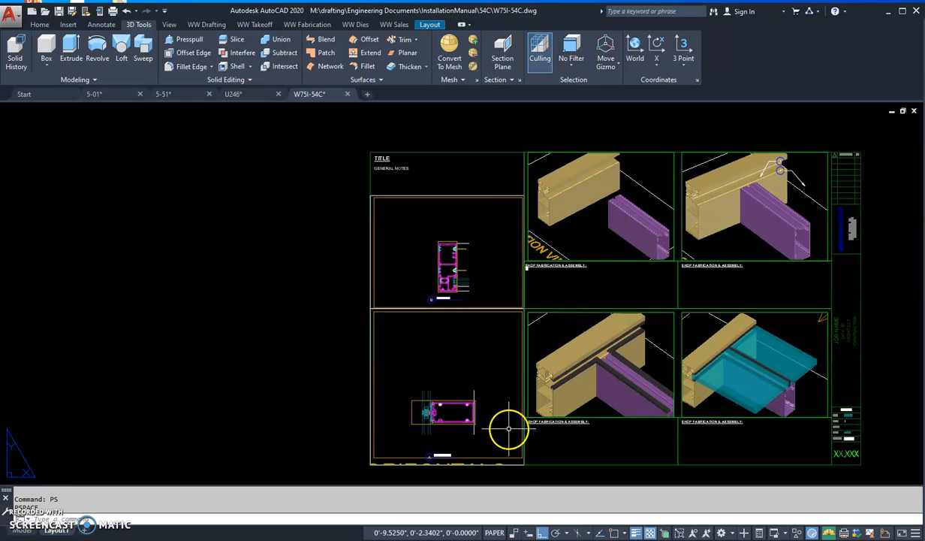
{"action": "middle_click_drag", "start_coordinate": [509, 428], "coordinate": [522, 427]}
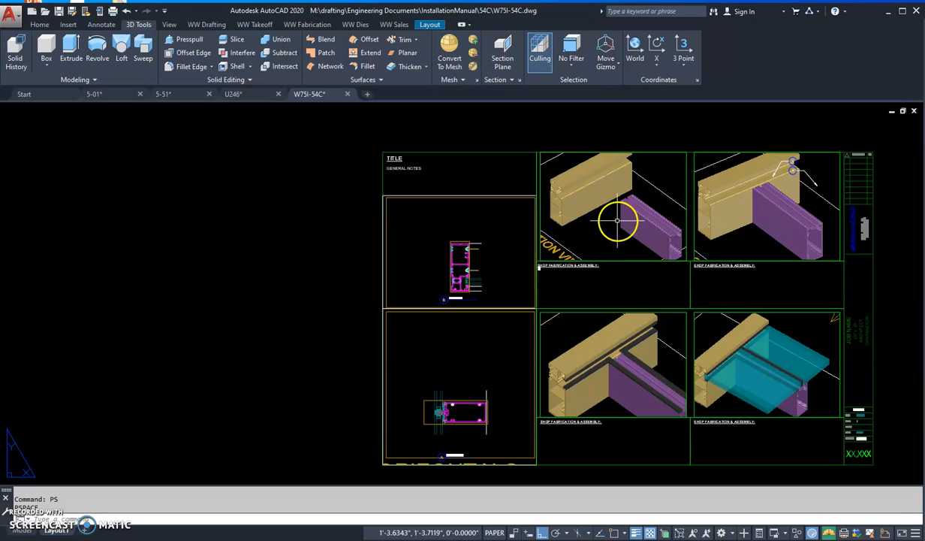
{"action": "scroll", "coordinate": [792, 176], "scroll_direction": "up", "scroll_amount": 2}
{"action": "left_click", "coordinate": [755, 137]}
{"action": "left_click", "coordinate": [856, 217]}
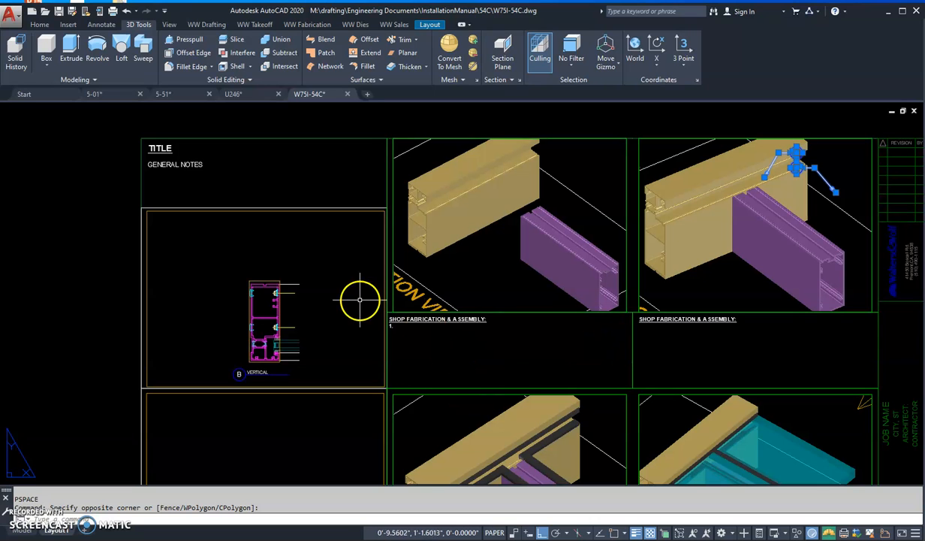
{"action": "key", "text": "Escape"}
{"action": "middle_click_drag", "start_coordinate": [593, 373], "coordinate": [572, 348]}
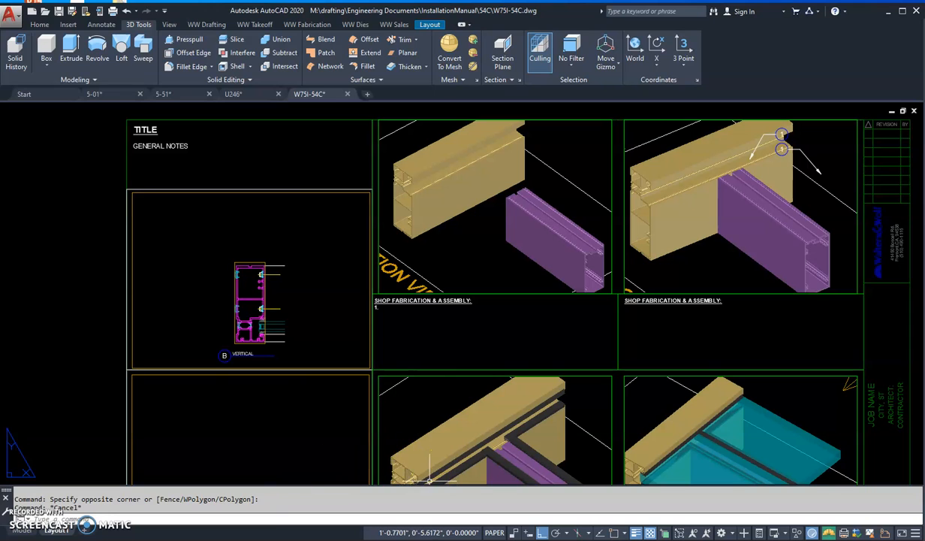
Switch to the InstallationSteps54C markups PDF and examine the numbered fabrication and assembly instructions with their redline corrections.
{"action": "key", "text": "alt+Tab"}
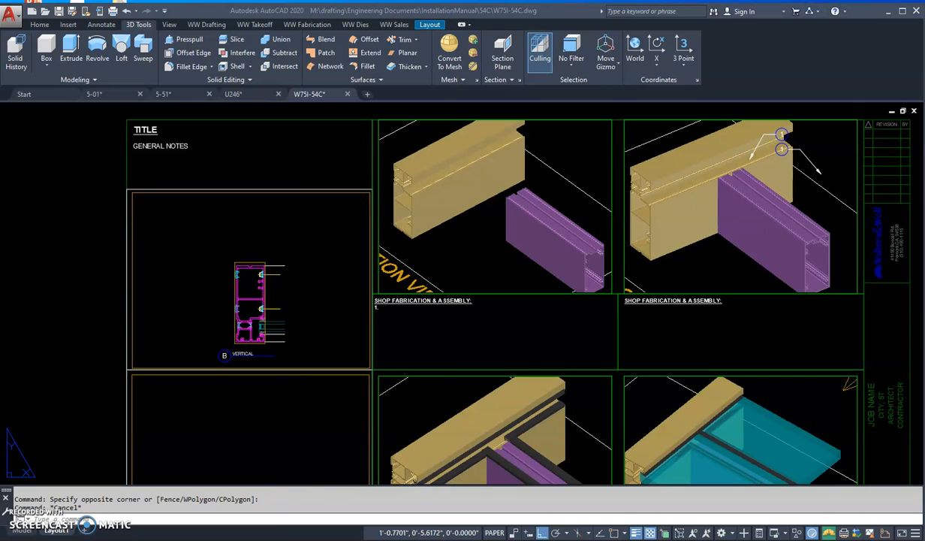
{"action": "scroll", "coordinate": [361, 282], "scroll_direction": "up", "scroll_amount": 3}
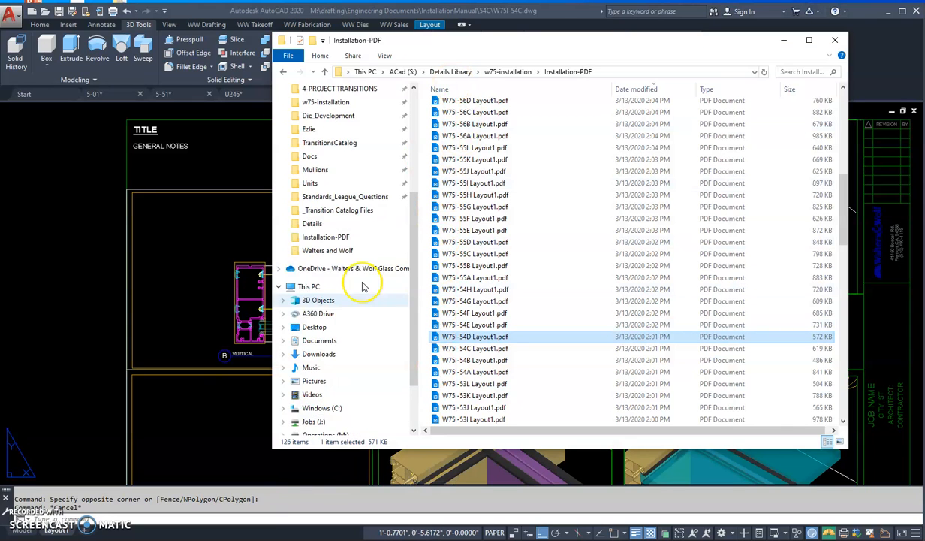
{"action": "scroll", "coordinate": [341, 371], "scroll_direction": "down", "scroll_amount": 1}
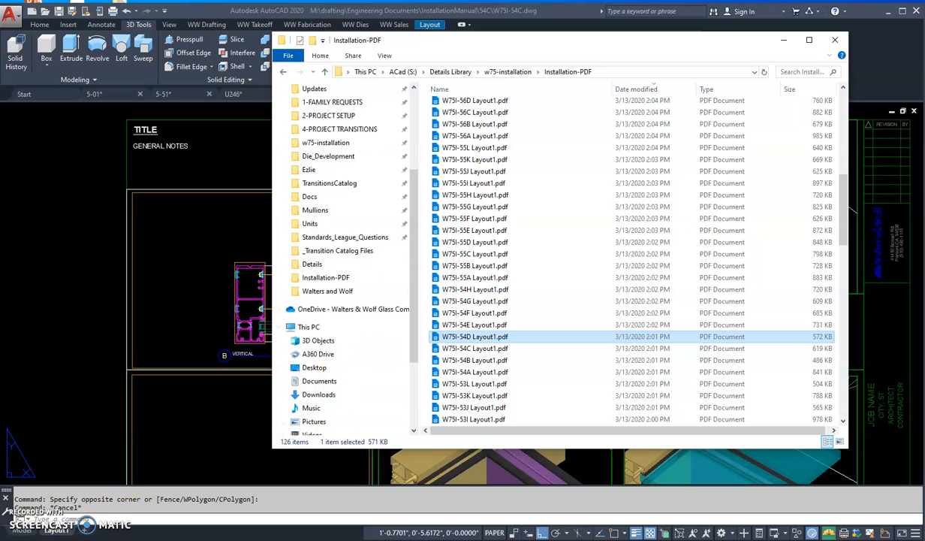
{"action": "key", "text": "alt+Tab"}
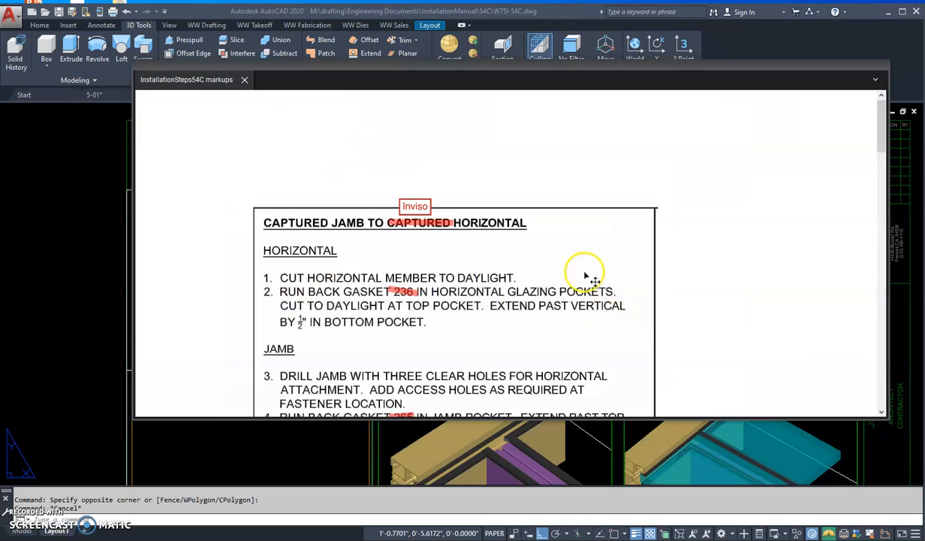
{"action": "scroll", "coordinate": [455, 218], "scroll_direction": "down", "scroll_amount": 7}
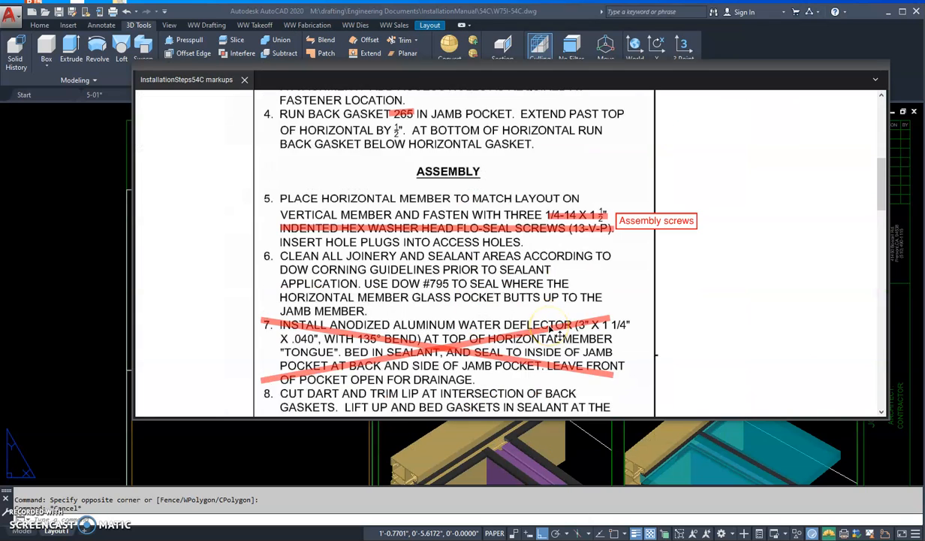
{"action": "scroll", "coordinate": [636, 350], "scroll_direction": "down", "scroll_amount": 4}
{"action": "scroll", "coordinate": [636, 351], "scroll_direction": "up", "scroll_amount": 12}
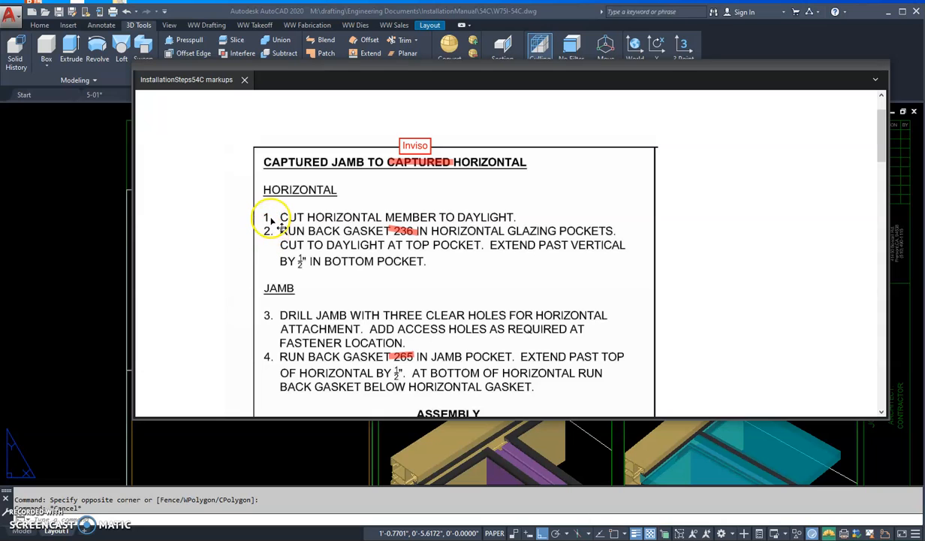
{"action": "left_click", "coordinate": [282, 334]}
{"action": "left_click", "coordinate": [190, 415]}
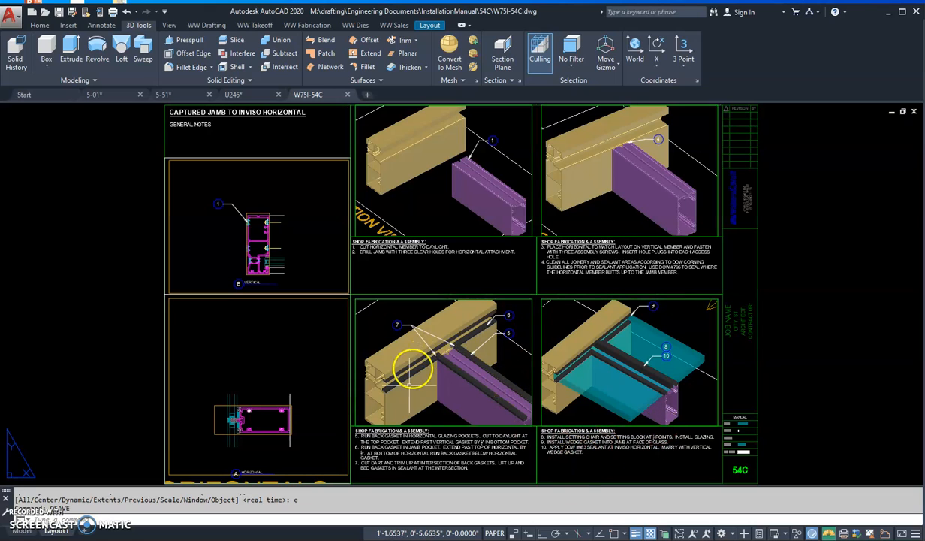
In model space, erase the wedge gasket running along the face of the tan jamb in model 3.
{"action": "scroll", "coordinate": [384, 359], "scroll_direction": "up", "scroll_amount": 2}
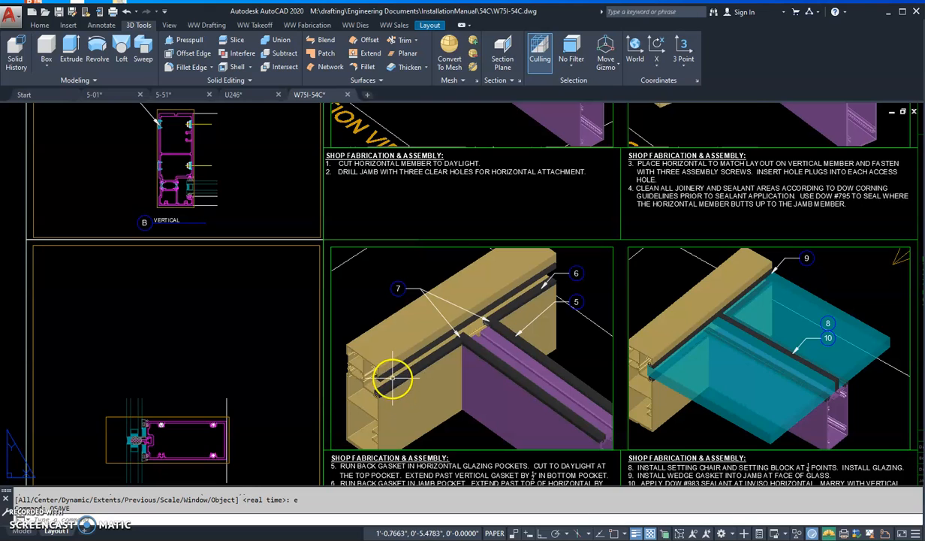
{"action": "scroll", "coordinate": [392, 379], "scroll_direction": "up", "scroll_amount": 1}
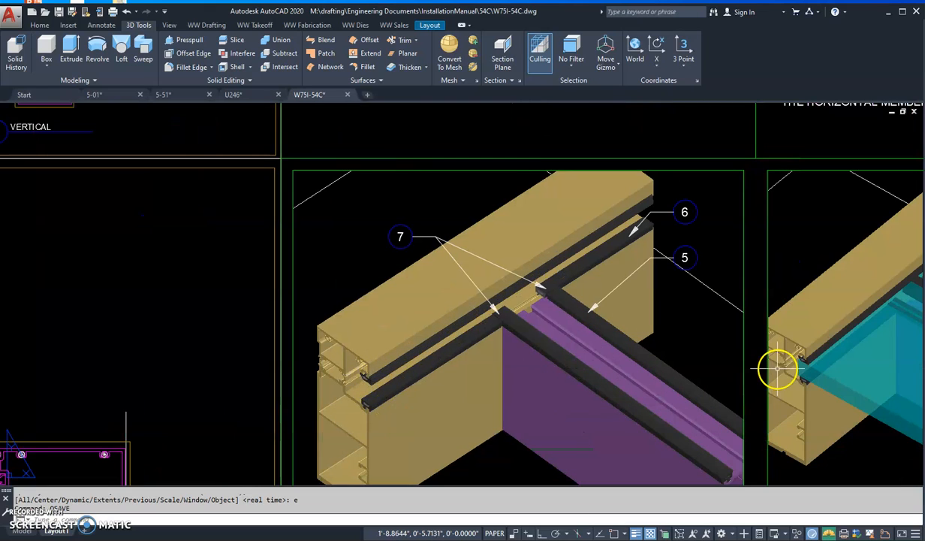
{"action": "middle_click_drag", "start_coordinate": [777, 368], "coordinate": [692, 350]}
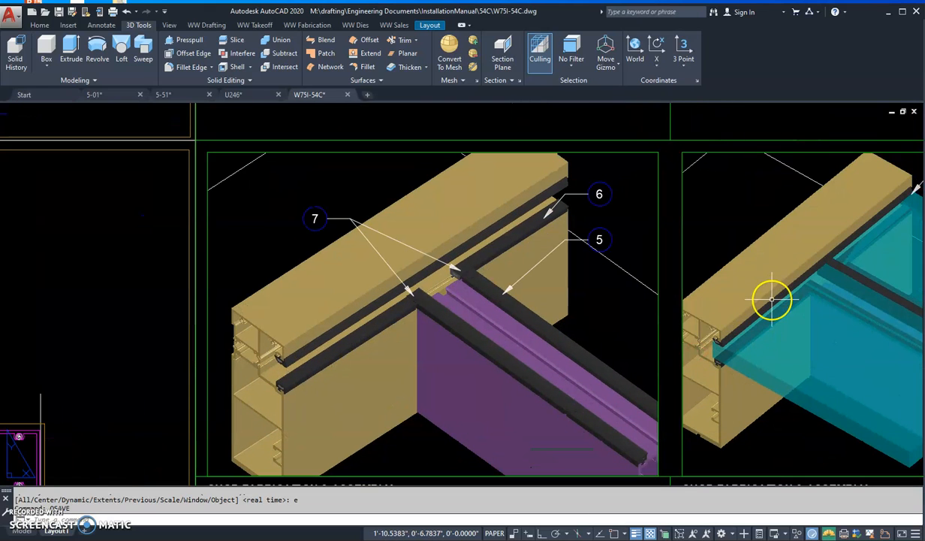
{"action": "scroll", "coordinate": [569, 219], "scroll_direction": "down", "scroll_amount": 4}
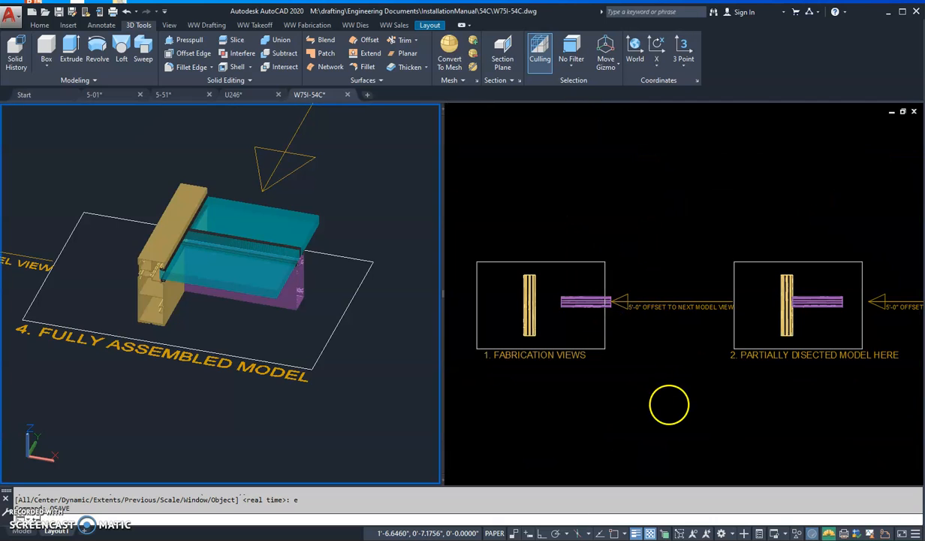
{"action": "key", "text": "Return"}
{"action": "left_click", "coordinate": [368, 344]}
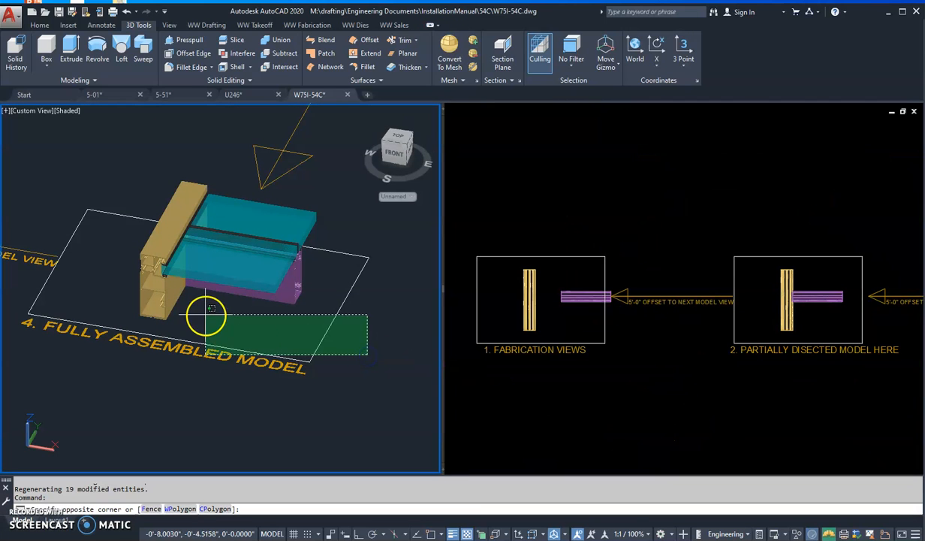
{"action": "left_click", "coordinate": [378, 375]}
{"action": "middle_click_drag", "start_coordinate": [207, 316], "coordinate": [378, 309]}
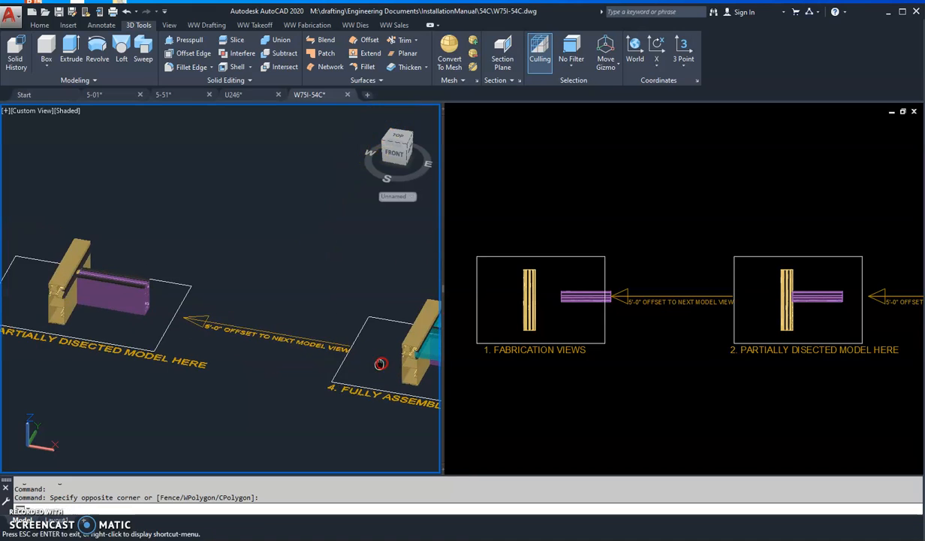
{"action": "scroll", "coordinate": [63, 285], "scroll_direction": "up", "scroll_amount": 6}
{"action": "scroll", "coordinate": [92, 307], "scroll_direction": "up", "scroll_amount": 2}
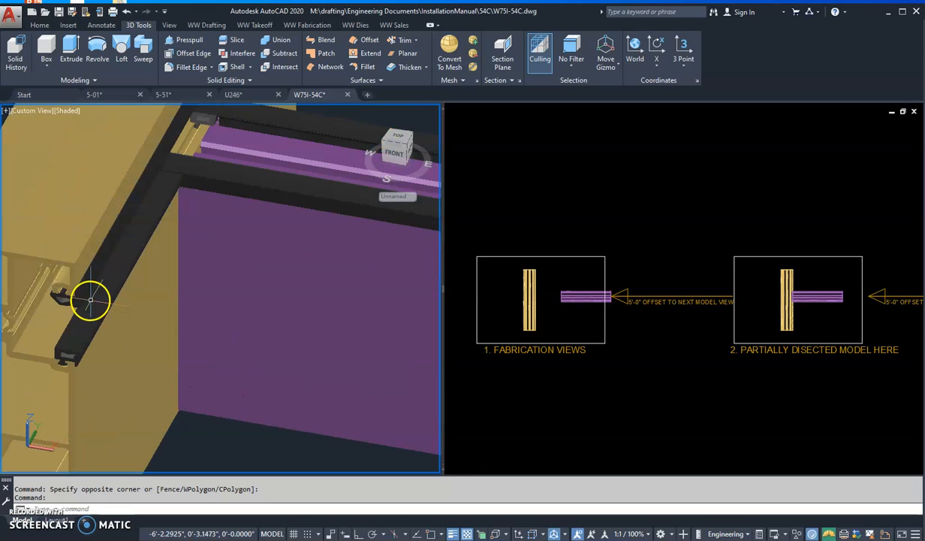
{"action": "left_click", "coordinate": [84, 295]}
{"action": "scroll", "coordinate": [138, 355], "scroll_direction": "down", "scroll_amount": 6}
{"action": "type", "text": "e"}
{"action": "key", "text": "Return"}
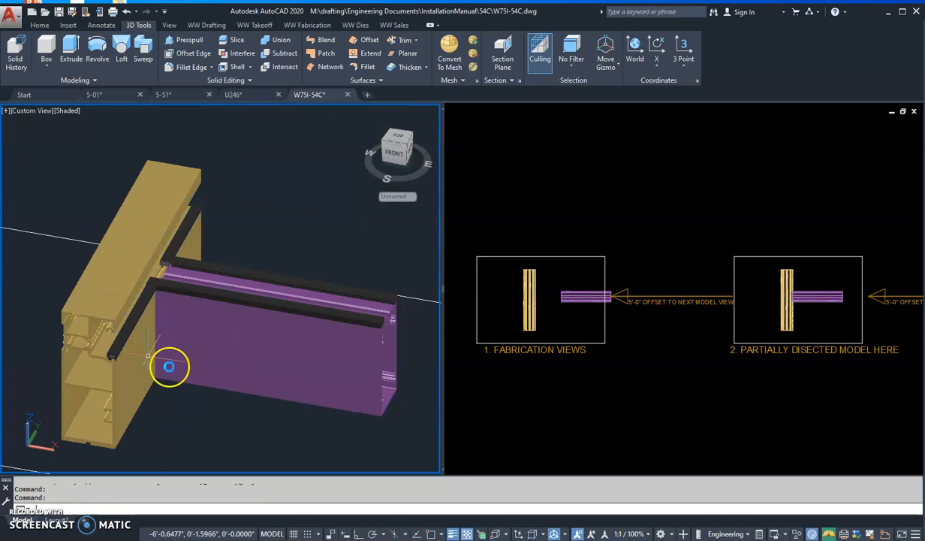
Check the fully assembled model 4 in model space and return to the layout sheet.
{"action": "scroll", "coordinate": [197, 385], "scroll_direction": "up", "scroll_amount": 1}
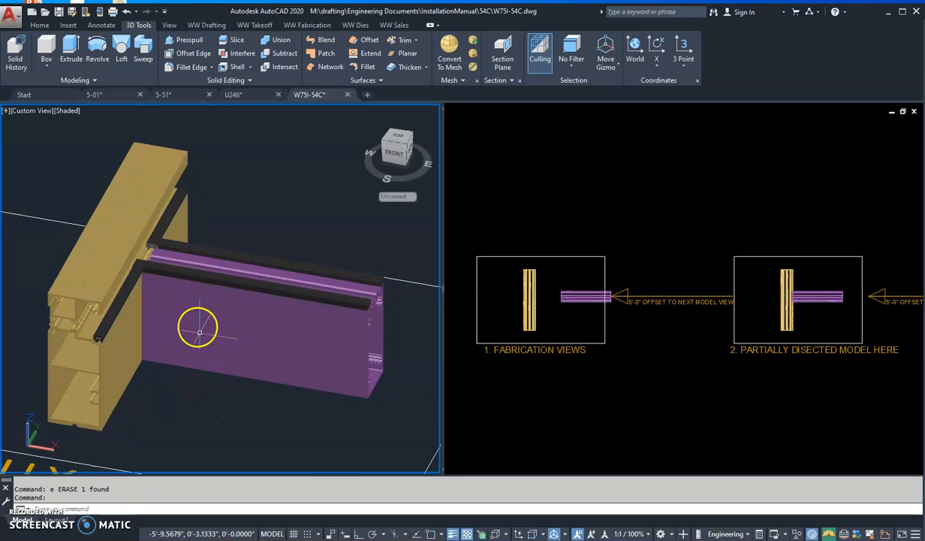
{"action": "scroll", "coordinate": [281, 393], "scroll_direction": "down", "scroll_amount": 3}
{"action": "middle_click_drag", "start_coordinate": [279, 393], "coordinate": [23, 315]}
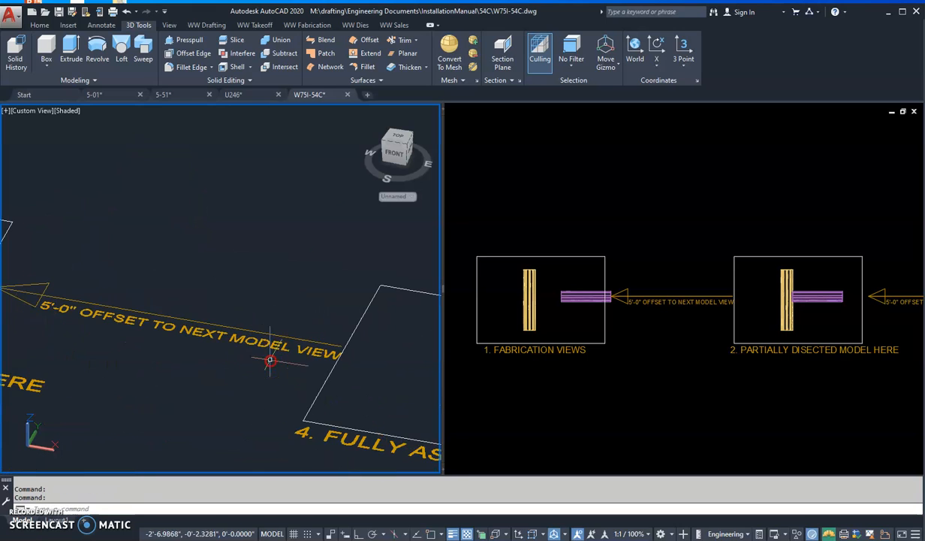
{"action": "middle_click_drag", "start_coordinate": [270, 360], "coordinate": [39, 299]}
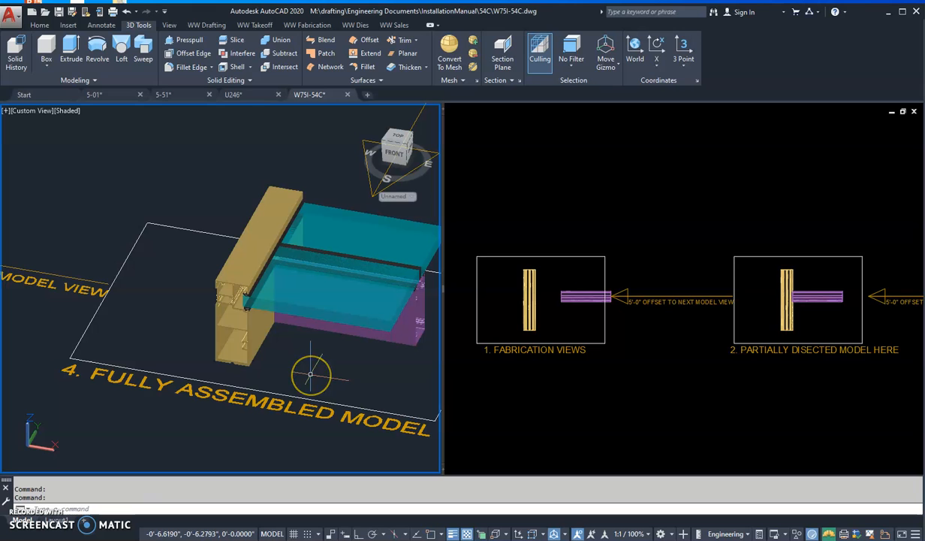
{"action": "key", "text": "Return"}
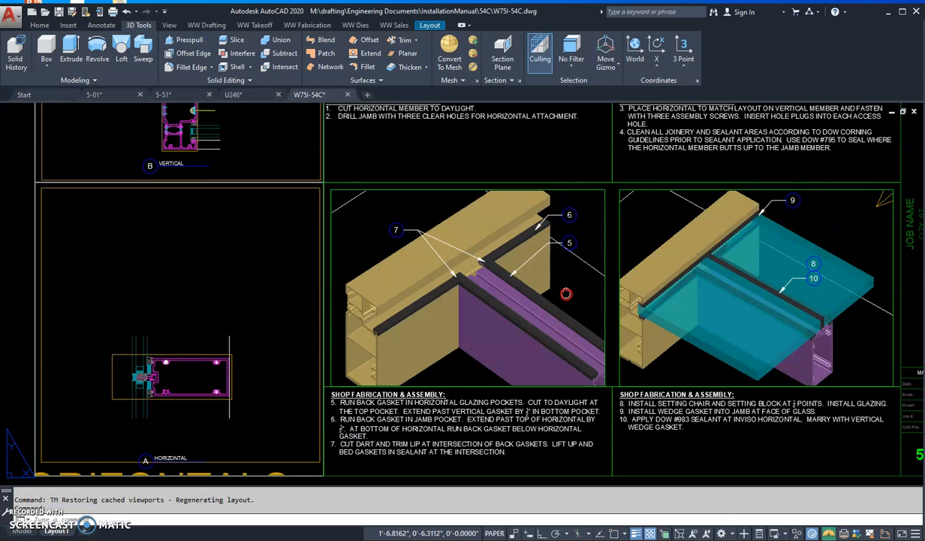
Examine the numbered callouts and the matching shop fabrication and assembly notes across the four model views.
{"action": "middle_click_drag", "start_coordinate": [565, 293], "coordinate": [552, 381]}
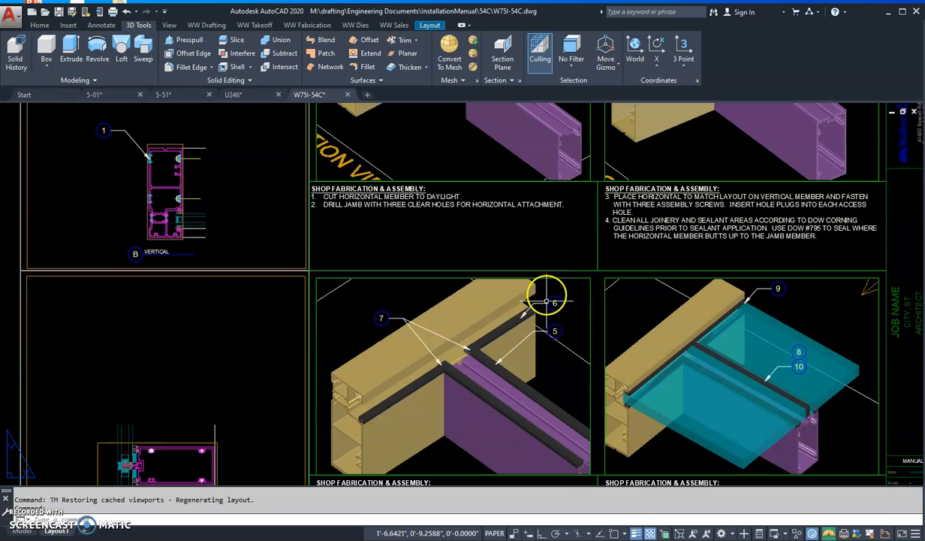
{"action": "scroll", "coordinate": [549, 306], "scroll_direction": "up", "scroll_amount": 2}
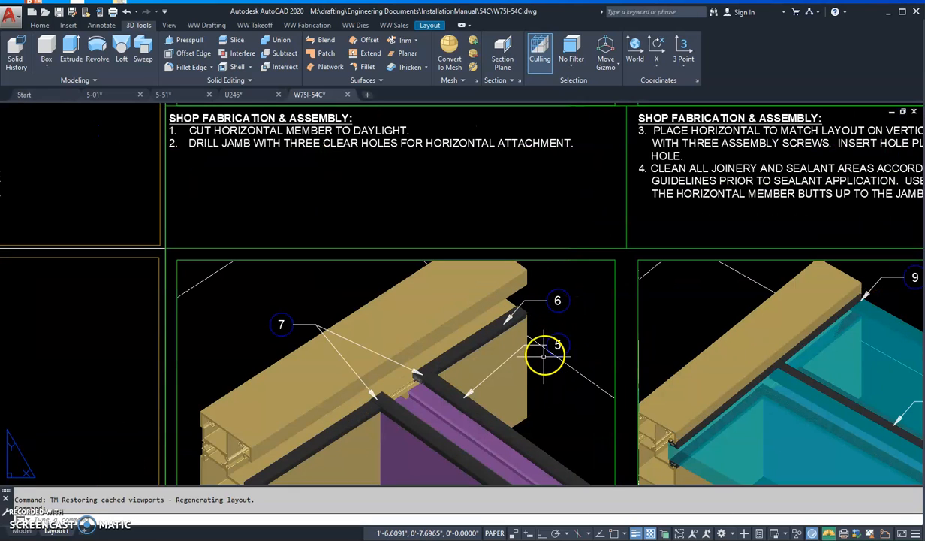
{"action": "middle_click_drag", "start_coordinate": [556, 362], "coordinate": [507, 363]}
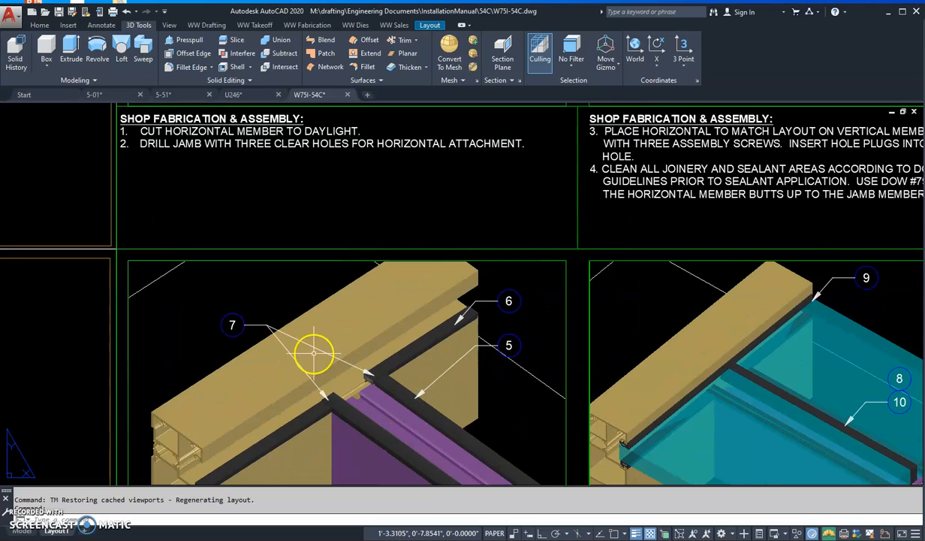
{"action": "scroll", "coordinate": [488, 406], "scroll_direction": "down", "scroll_amount": 3}
{"action": "middle_click_drag", "start_coordinate": [488, 406], "coordinate": [282, 394]}
{"action": "middle_click_drag", "start_coordinate": [550, 351], "coordinate": [517, 445]}
{"action": "middle_click_drag", "start_coordinate": [361, 179], "coordinate": [358, 217]}
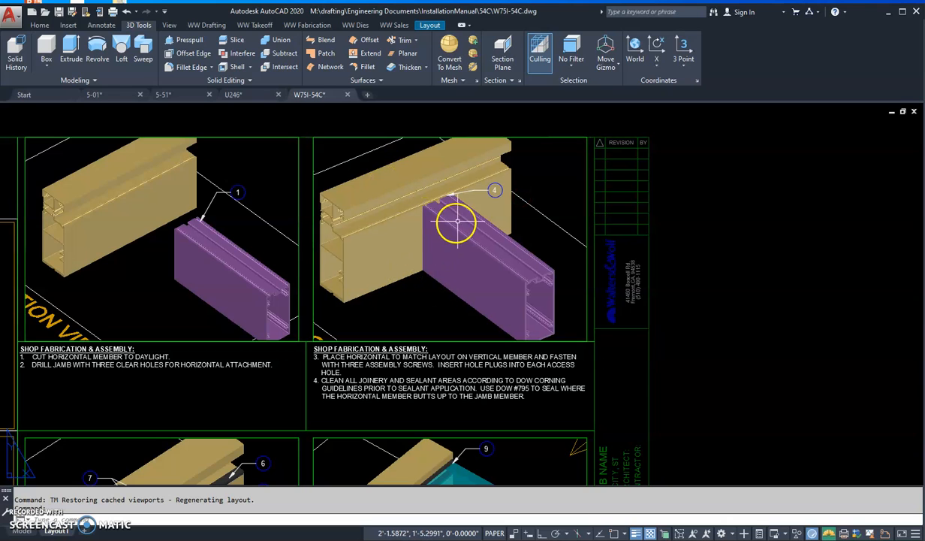
{"action": "middle_click_drag", "start_coordinate": [518, 325], "coordinate": [617, 349]}
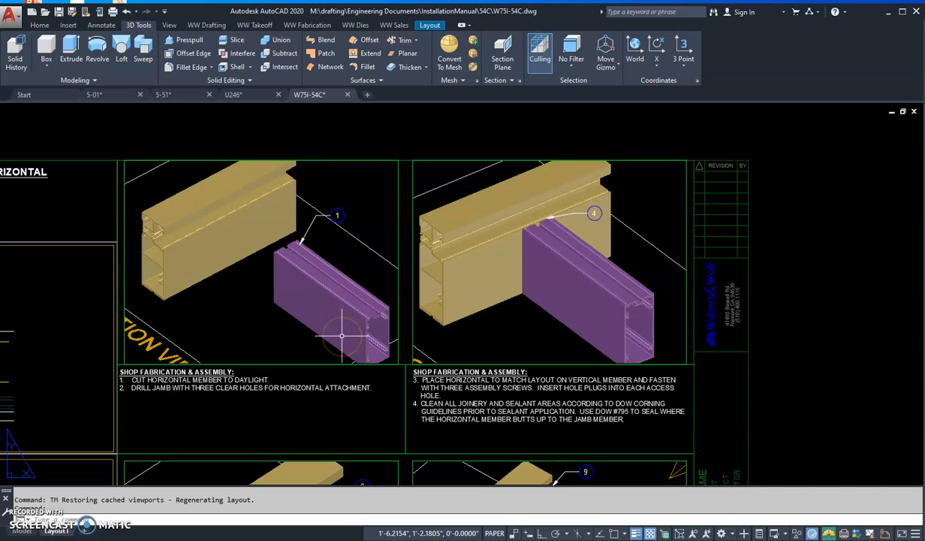
{"action": "scroll", "coordinate": [331, 371], "scroll_direction": "down", "scroll_amount": 5}
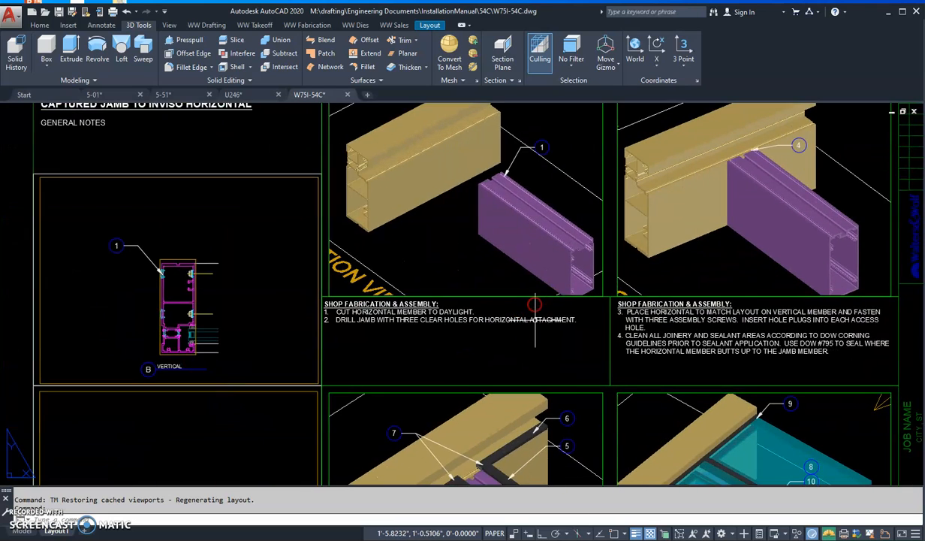
{"action": "middle_click_drag", "start_coordinate": [609, 406], "coordinate": [629, 396]}
{"action": "middle_click_drag", "start_coordinate": [430, 348], "coordinate": [412, 343]}
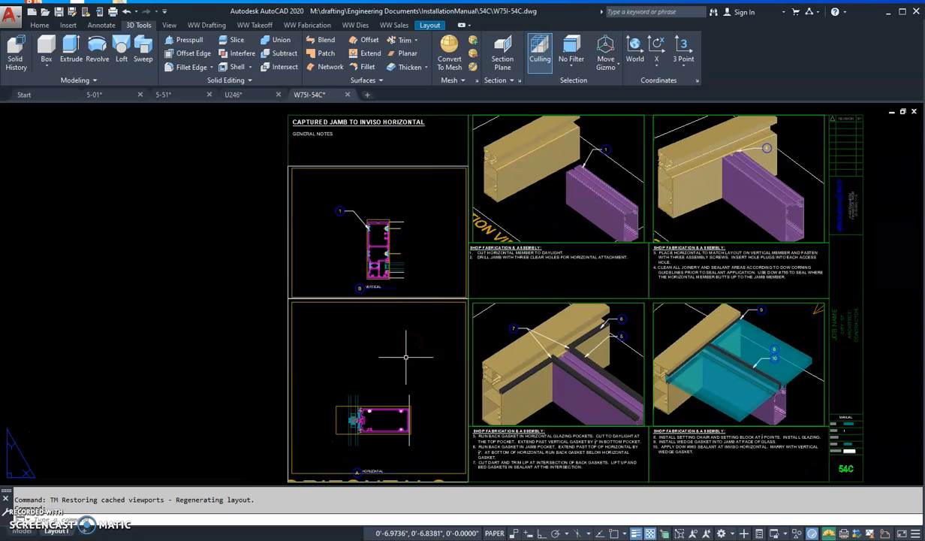
Activate the vertical detail B viewport and window-zoom it so the section fills the frame.
{"action": "double_click", "coordinate": [409, 276]}
{"action": "type", "text": "z"}
{"action": "key", "text": "Return"}
{"action": "left_click", "coordinate": [417, 275]}
{"action": "left_click", "coordinate": [359, 198]}
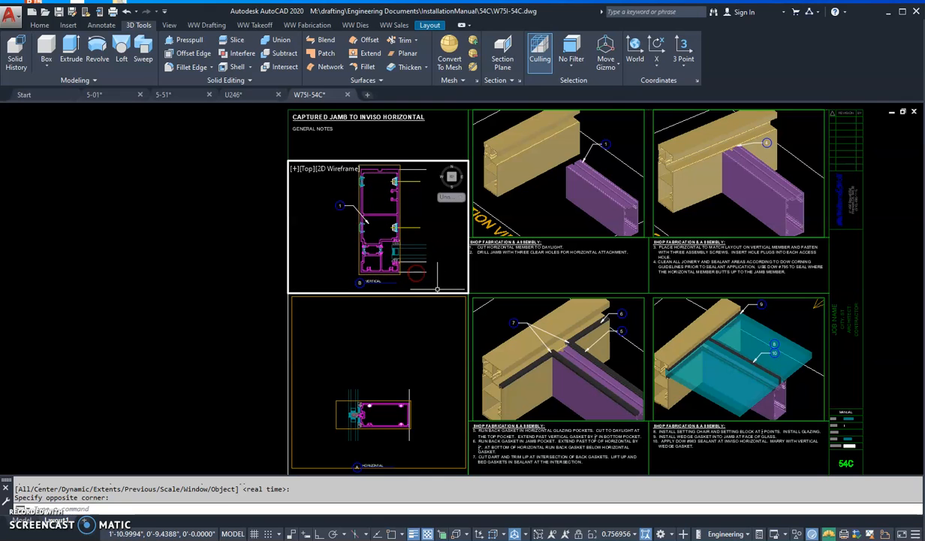
In paper space, move callout 1 on the vertical detail so its leader points at the lower cyan part on the section's left wall.
{"action": "double_click", "coordinate": [451, 275]}
{"action": "left_click", "coordinate": [361, 198]}
{"action": "left_click", "coordinate": [376, 241]}
{"action": "left_click", "coordinate": [425, 271]}
{"action": "type", "text": "m"}
{"action": "key", "text": "Return"}
{"action": "left_click", "coordinate": [430, 256]}
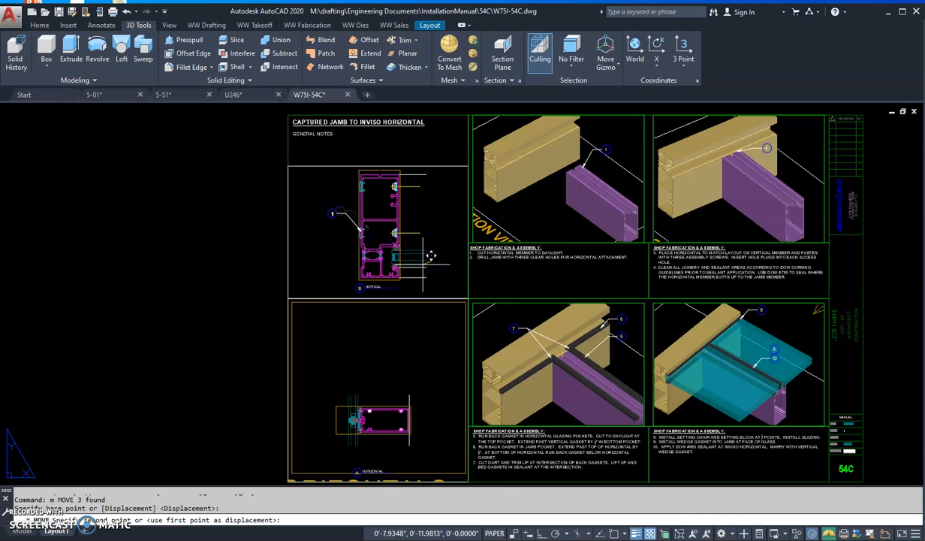
{"action": "key", "text": "Escape"}
{"action": "key", "text": "Escape"}
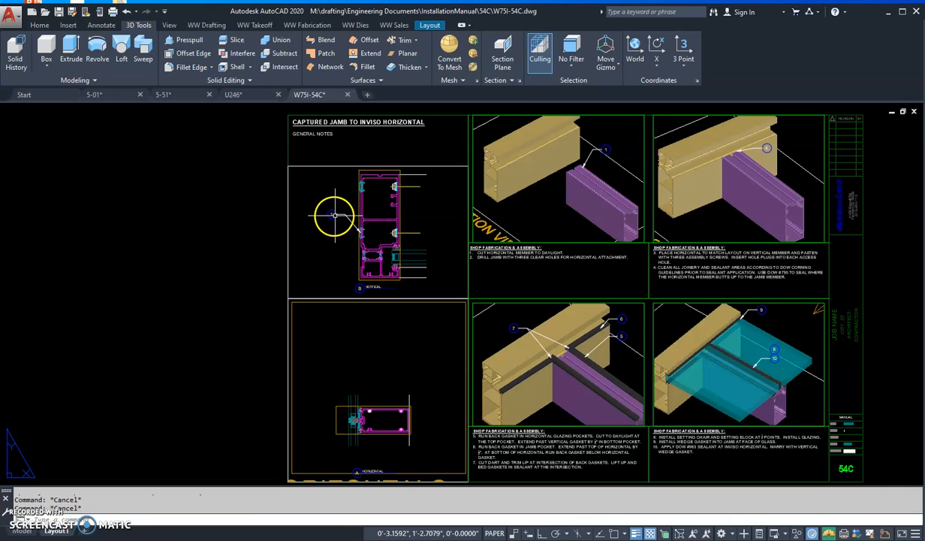
Renumber the vertical detail's callout as 3.
{"action": "type", "text": "3"}
{"action": "left_click", "coordinate": [331, 246]}
{"action": "key", "text": "Escape"}
{"action": "key", "text": "Escape"}
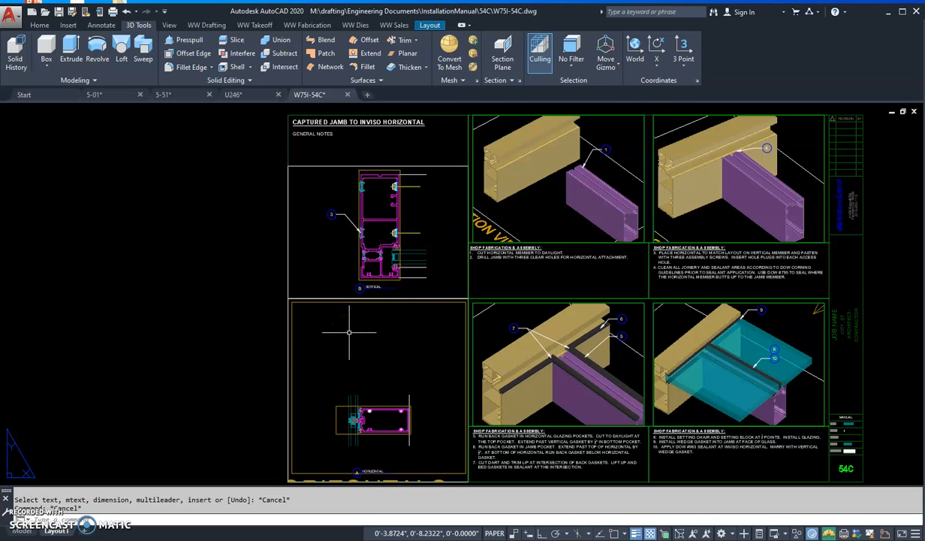
Copy the numbered bubble of callout 3 quadrant to quadrant so the copy sits directly to its left.
{"action": "scroll", "coordinate": [330, 227], "scroll_direction": "up", "scroll_amount": 3}
{"action": "middle_click_drag", "start_coordinate": [350, 244], "coordinate": [238, 278]}
{"action": "type", "text": "co"}
{"action": "key", "text": "Return"}
{"action": "left_click", "coordinate": [250, 234]}
{"action": "left_click", "coordinate": [271, 262]}
{"action": "key", "text": "Return"}
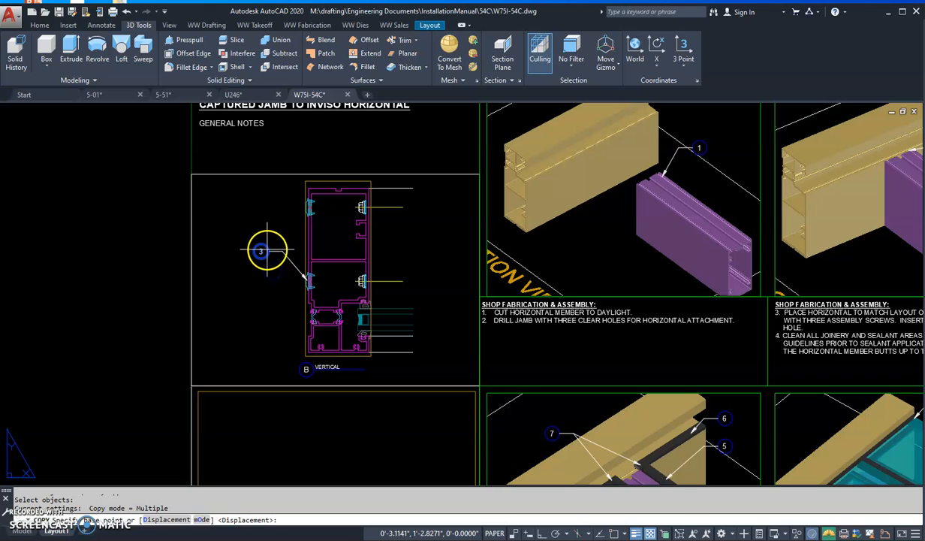
{"action": "type", "text": "qua"}
{"action": "key", "text": "Return"}
{"action": "left_click", "coordinate": [262, 251]}
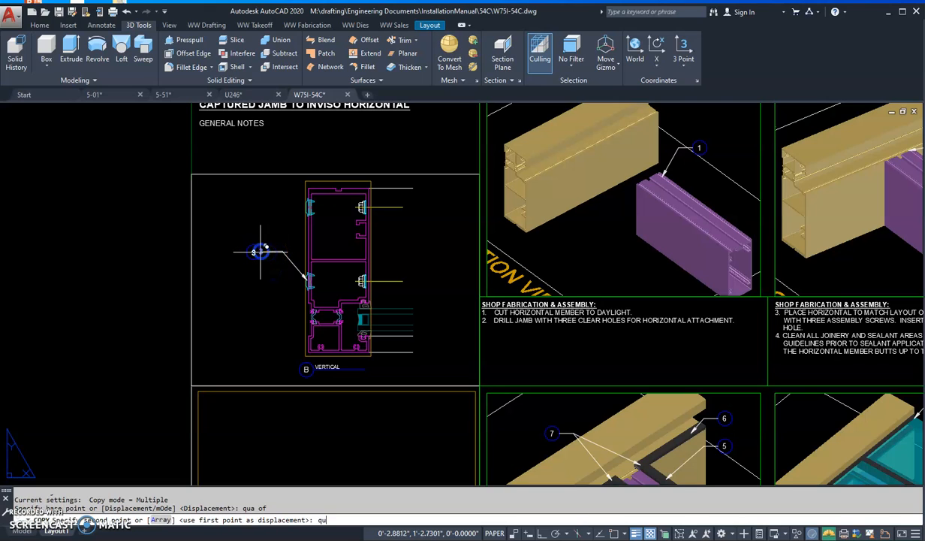
{"action": "left_click", "coordinate": [256, 265]}
{"action": "key", "text": "Escape"}
{"action": "key", "text": "Escape"}
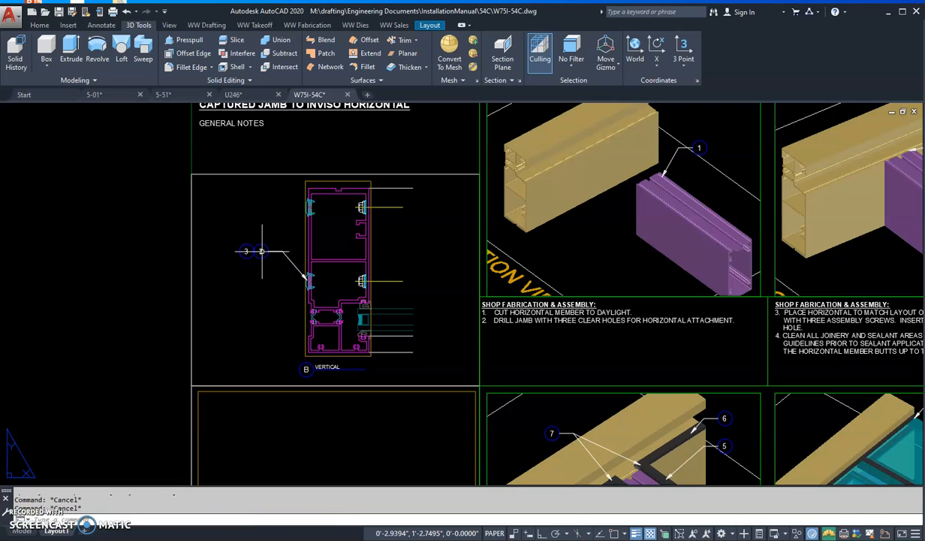
Renumber the copied bubble beside callout 3 as 2.
{"action": "double_click", "coordinate": [245, 251]}
{"action": "type", "text": "2"}
{"action": "left_click", "coordinate": [268, 298]}
{"action": "key", "text": "Escape"}
{"action": "key", "text": "Escape"}
Activate the horizontal detail A viewport and window-zoom it so the section fills the frame.
{"action": "middle_click_drag", "start_coordinate": [373, 409], "coordinate": [379, 280]}
{"action": "middle_click_drag", "start_coordinate": [390, 369], "coordinate": [398, 249]}
{"action": "scroll", "coordinate": [401, 332], "scroll_direction": "down", "scroll_amount": 2}
{"action": "scroll", "coordinate": [401, 332], "scroll_direction": "up", "scroll_amount": 2}
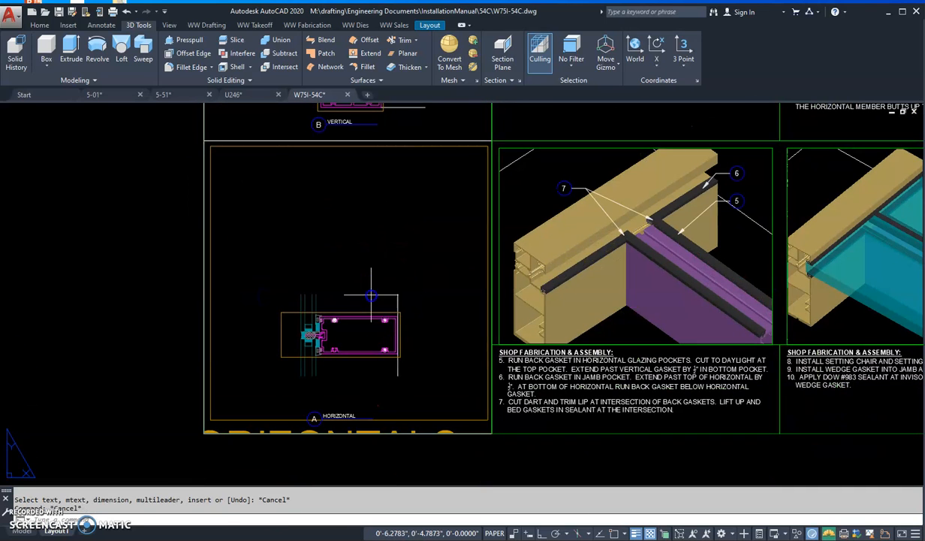
{"action": "double_click", "coordinate": [372, 294]}
{"action": "type", "text": "z"}
{"action": "key", "text": "space"}
{"action": "left_click", "coordinate": [417, 374]}
{"action": "left_click", "coordinate": [275, 266]}
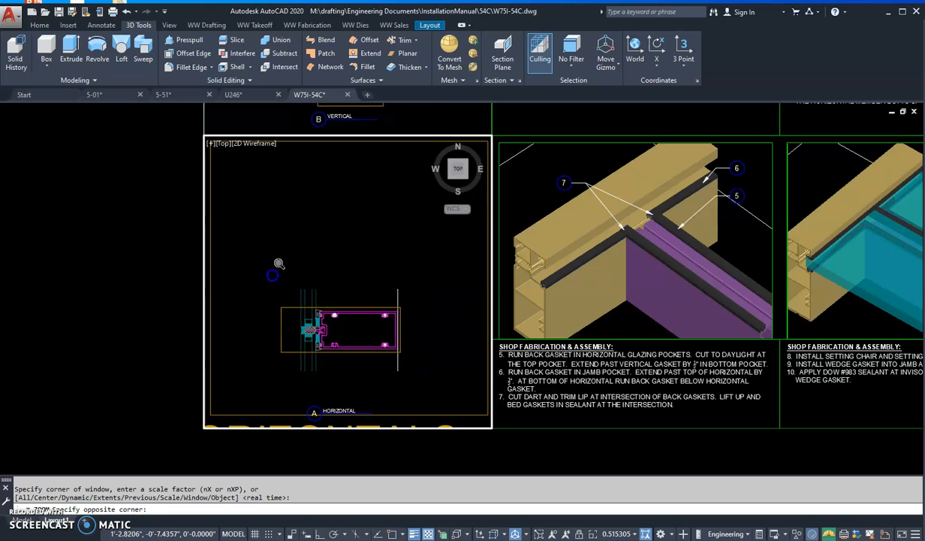
Shift the enlarged section upward within the horizontal detail viewport and return to paper space.
{"action": "middle_click_drag", "start_coordinate": [371, 380], "coordinate": [378, 348]}
{"action": "key", "text": "Escape"}
{"action": "key", "text": "Escape"}
{"action": "type", "text": "ps"}
{"action": "key", "text": "space"}
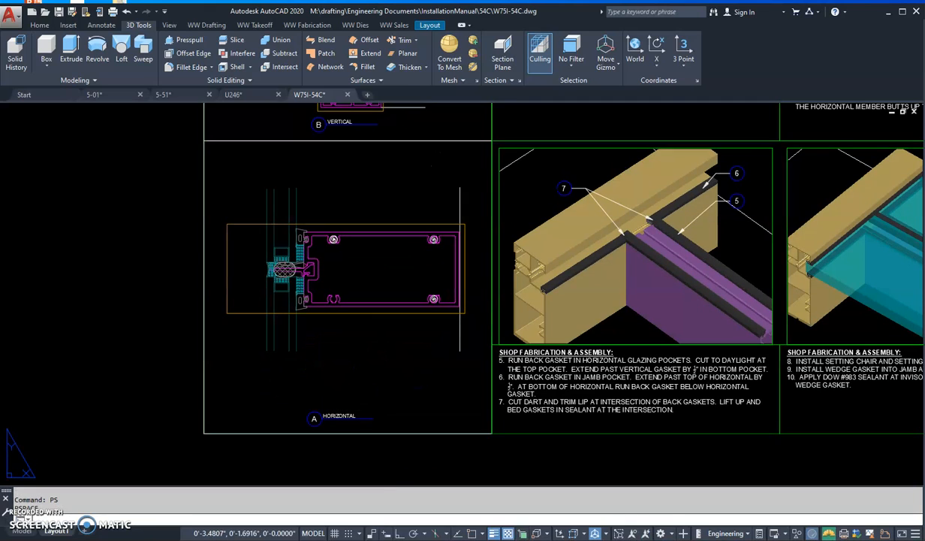
Move the A HORIZONTAL detail label straight up, closer to the section.
{"action": "left_click", "coordinate": [275, 389]}
{"action": "left_click", "coordinate": [394, 445]}
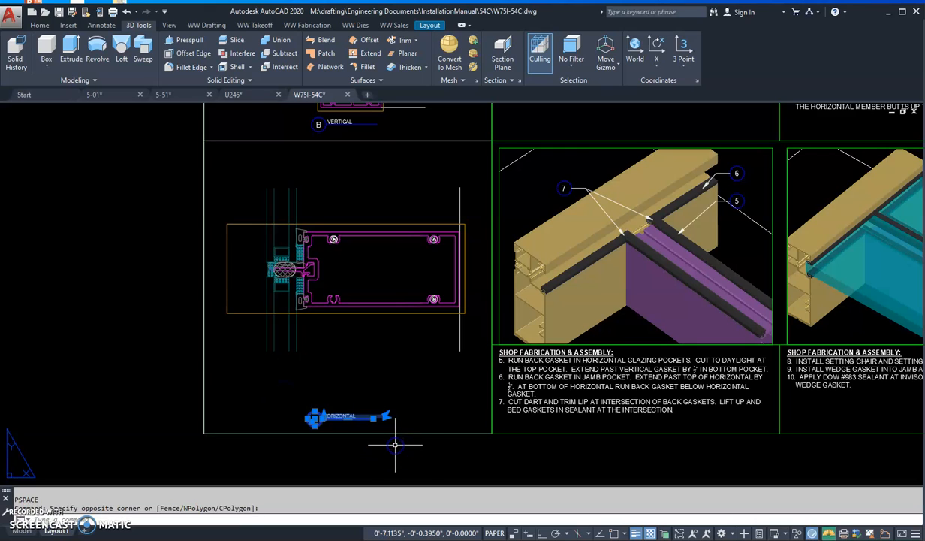
{"action": "type", "text": "m"}
{"action": "key", "text": "space"}
{"action": "left_click", "coordinate": [425, 456]}
{"action": "left_click", "coordinate": [434, 428]}
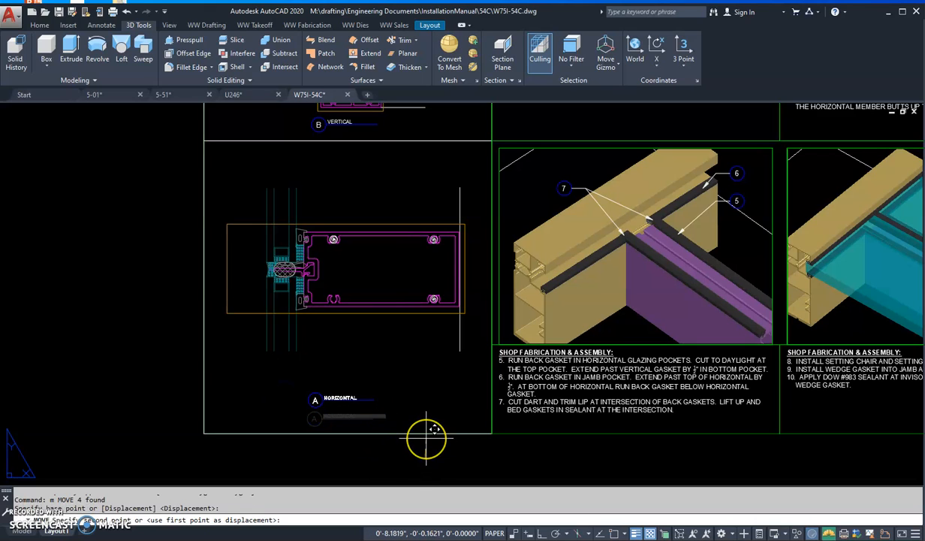
Zoom to the extents of the sheet and save the drawing.
{"action": "scroll", "coordinate": [423, 372], "scroll_direction": "down", "scroll_amount": 5}
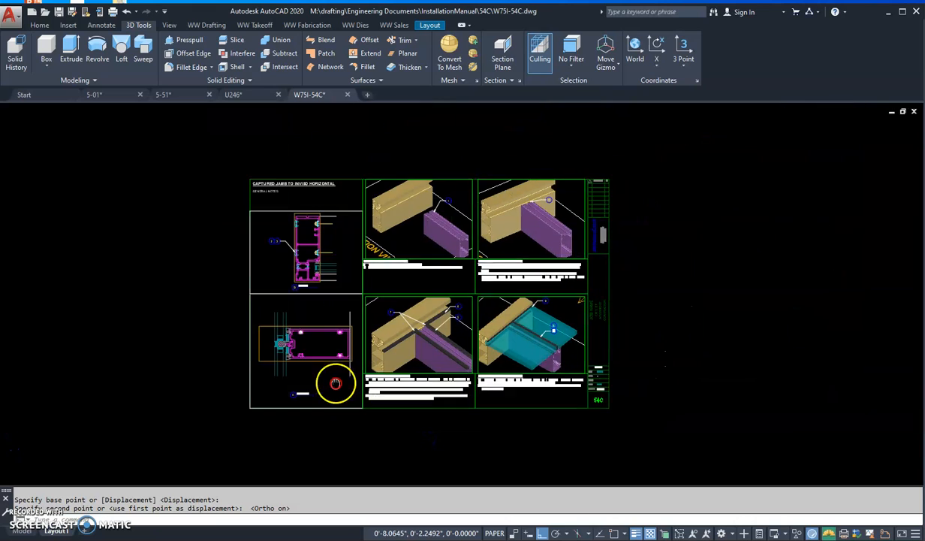
{"action": "type", "text": "z"}
{"action": "key", "text": "space"}
{"action": "type", "text": "e"}
{"action": "key", "text": "space"}
{"action": "left_click", "coordinate": [486, 419]}
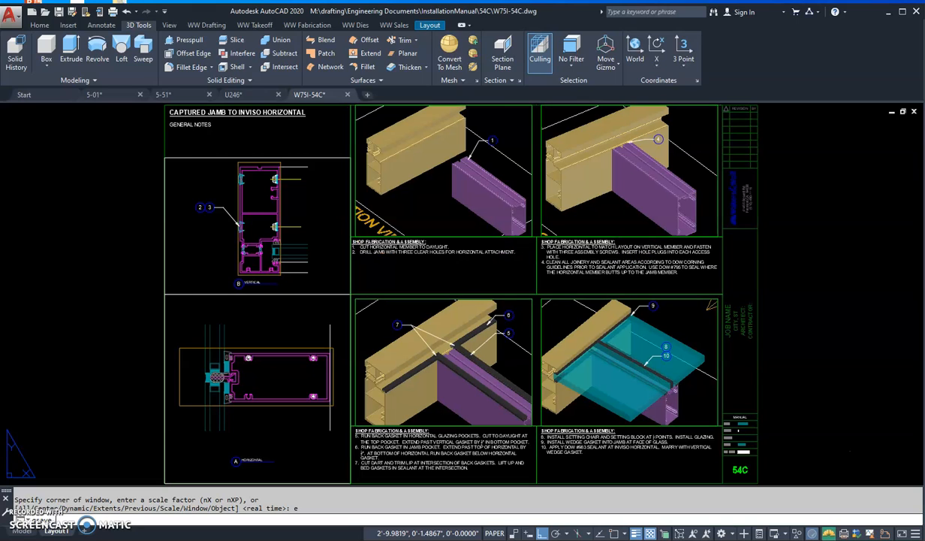
{"action": "key", "text": "ctrl+s"}
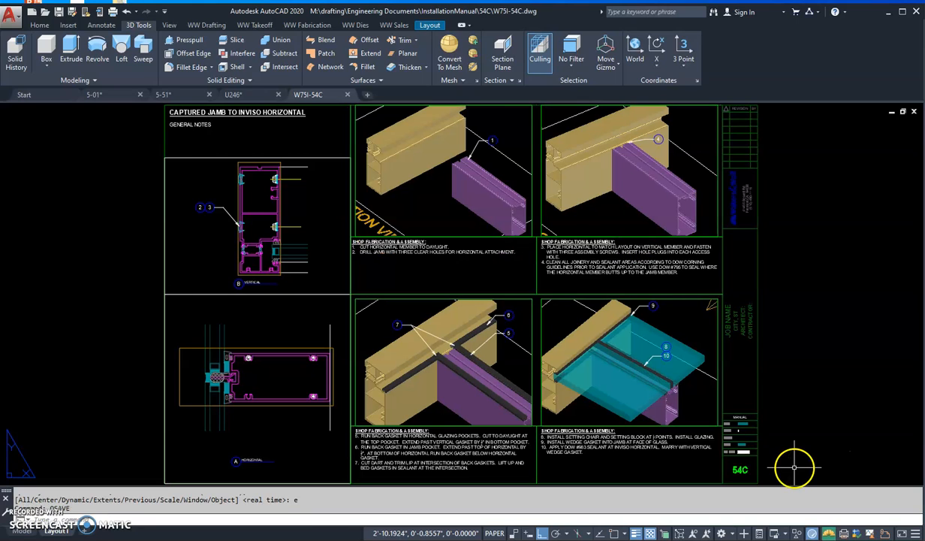